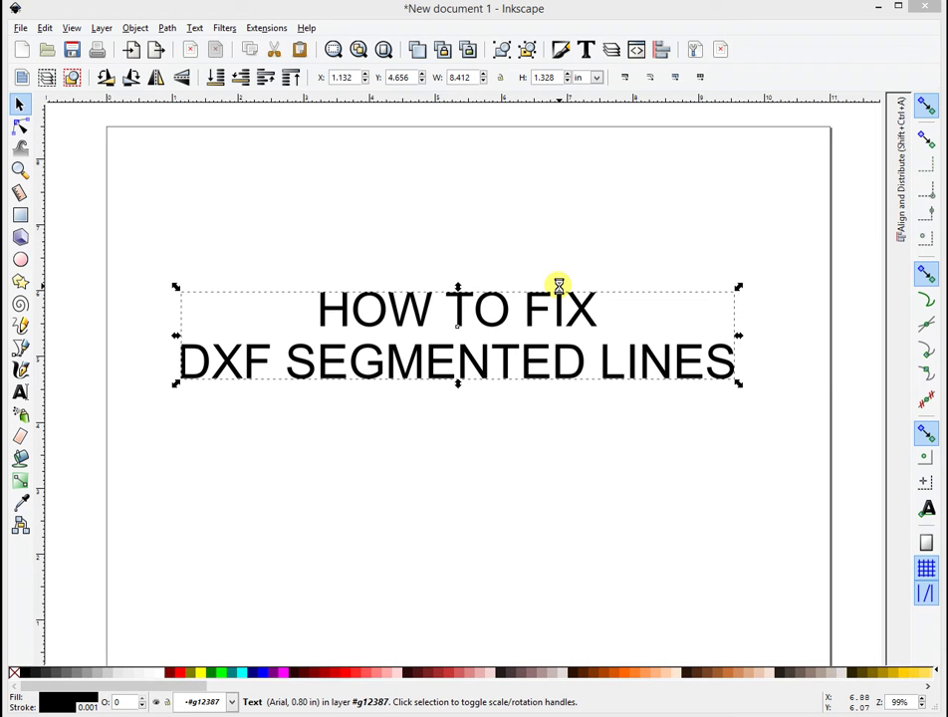
# Deselect, then try deleting the HOW TO FIX / DXF SEGMENTED LINES title text.
pyautogui.press('Escape')
pyautogui.press('Delete')
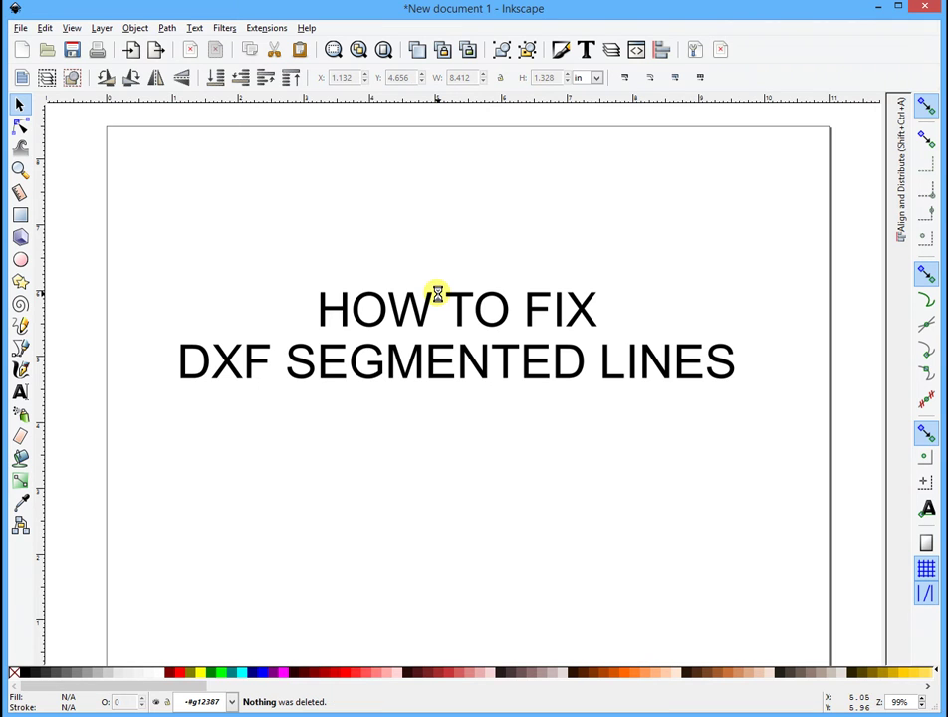
# Delete the title text and zoom in on the imported gear.
pyautogui.click(408, 310)
pyautogui.press('Delete')
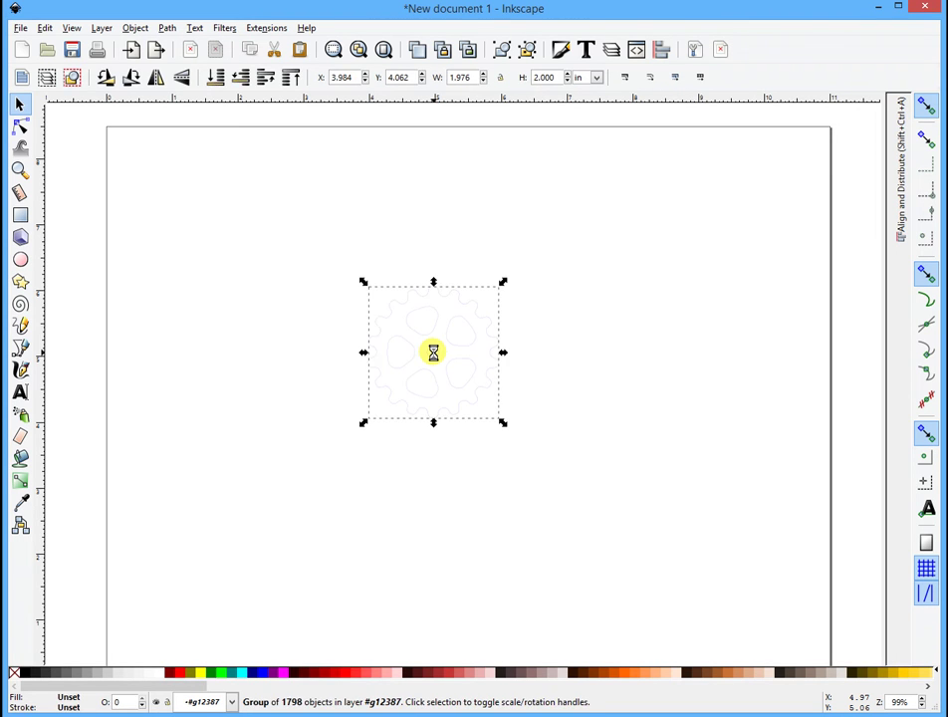
pyautogui.scroll(2, 450, 347)
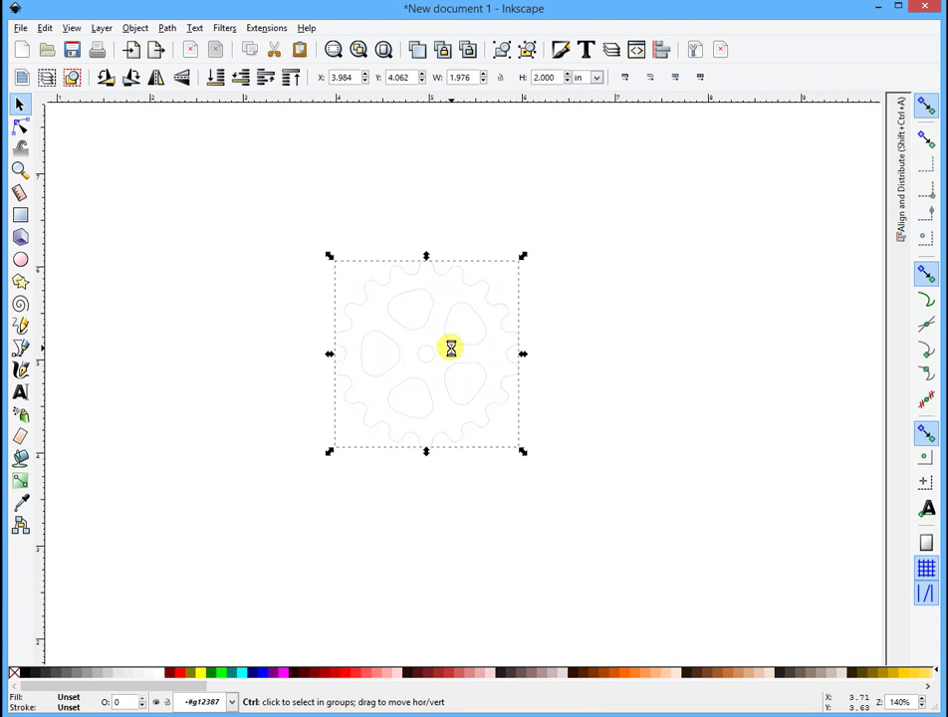
pyautogui.scroll(1, 449, 346)
# Inspect several tiny 2-node segments around the gear, then clear the selection.
pyautogui.click(440, 310)
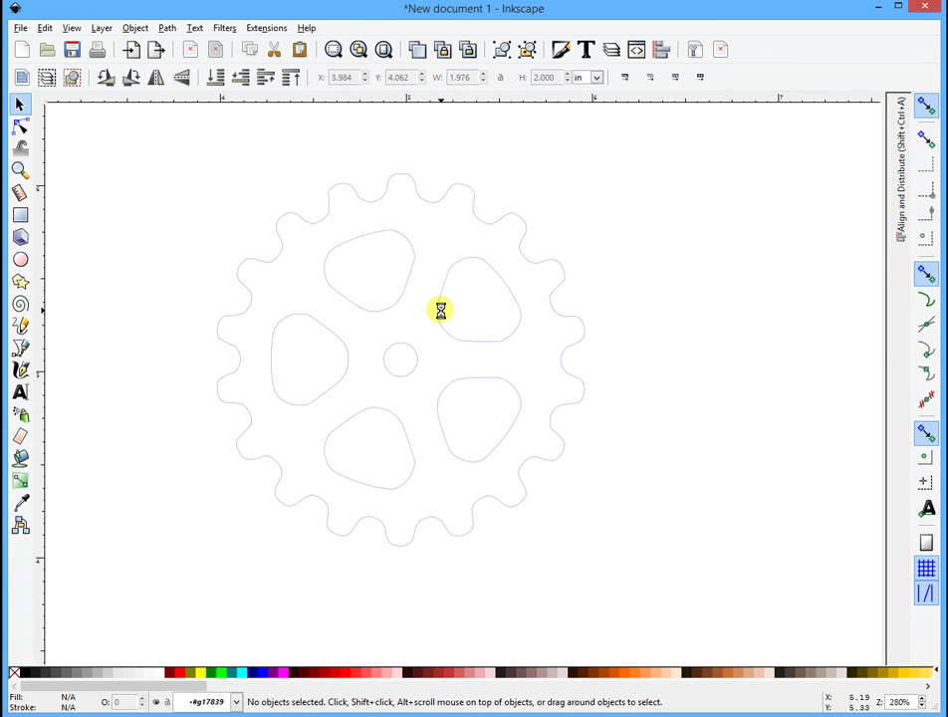
pyautogui.keyDown('ctrl'); pyautogui.click(438, 307); pyautogui.keyUp('ctrl')
pyautogui.keyDown('ctrl'); pyautogui.click(446, 284); pyautogui.keyUp('ctrl')
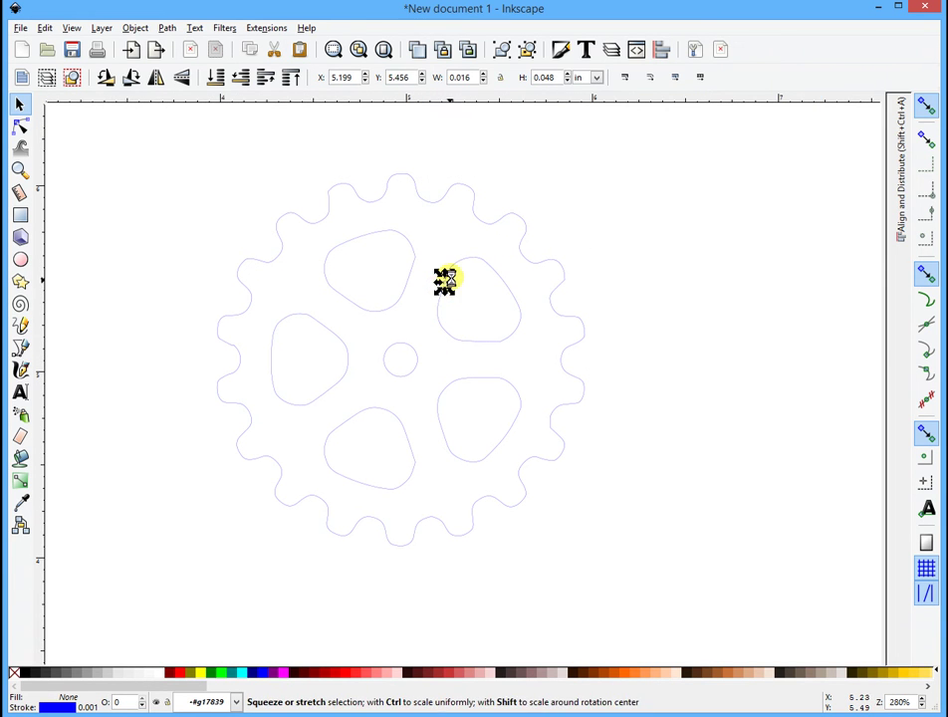
pyautogui.keyDown('ctrl'); pyautogui.click(457, 265); pyautogui.keyUp('ctrl')
pyautogui.keyDown('ctrl'); pyautogui.click(482, 256); pyautogui.keyUp('ctrl')
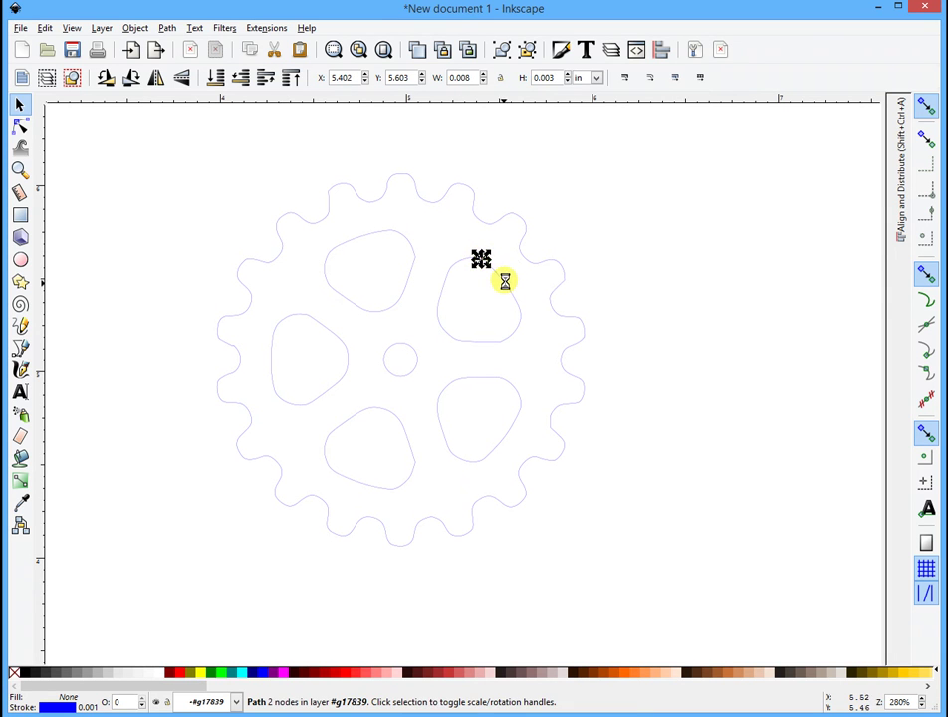
pyautogui.keyDown('ctrl'); pyautogui.click(503, 280); pyautogui.keyUp('ctrl')
pyautogui.keyDown('ctrl'); pyautogui.click(520, 311); pyautogui.keyUp('ctrl')
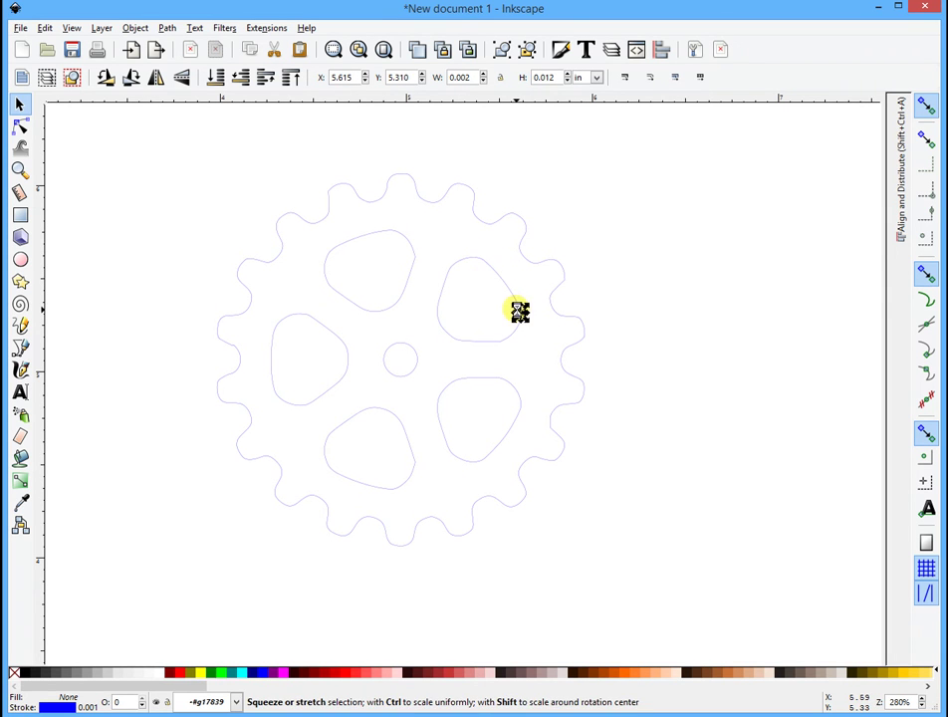
pyautogui.click(619, 287)
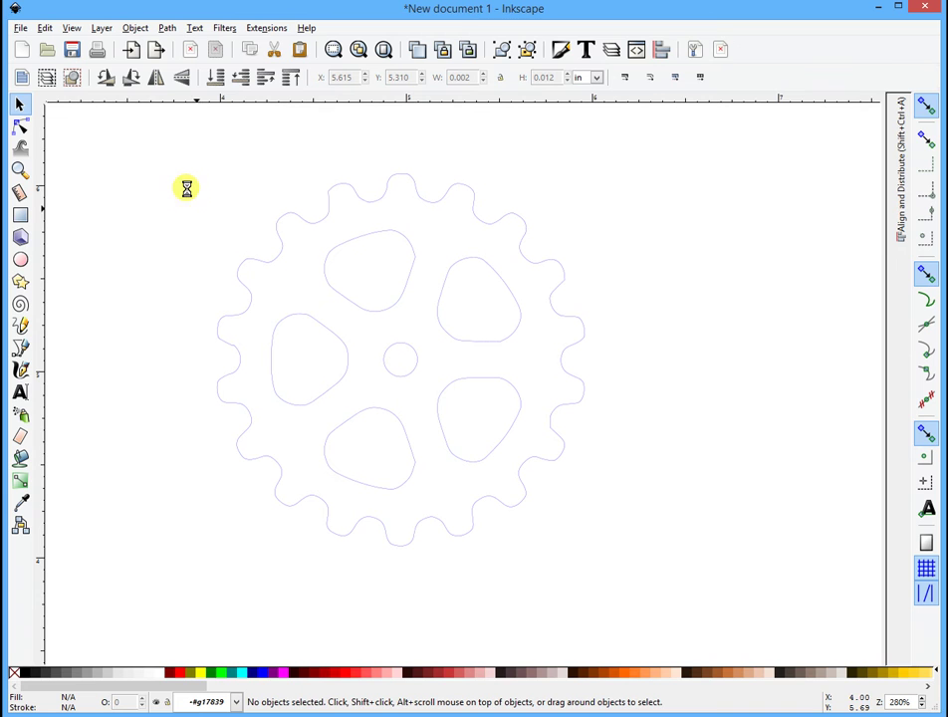
# Select all 1798 gear segments and combine them into one 3596-node path.
pyautogui.moveTo(154, 136); pyautogui.dragTo(637, 604)
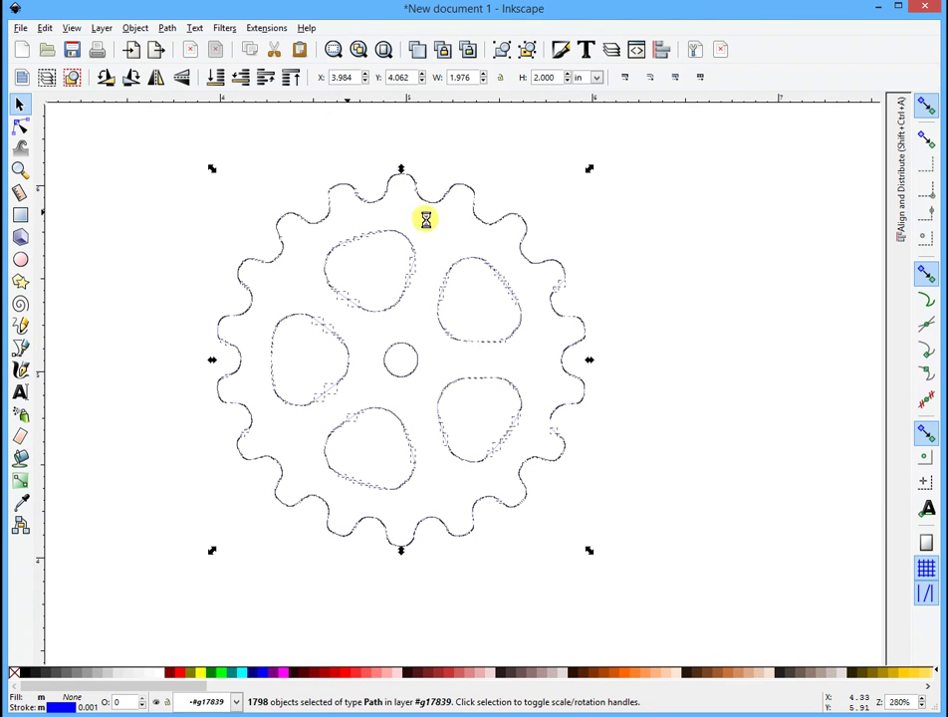
pyautogui.click(165, 28)
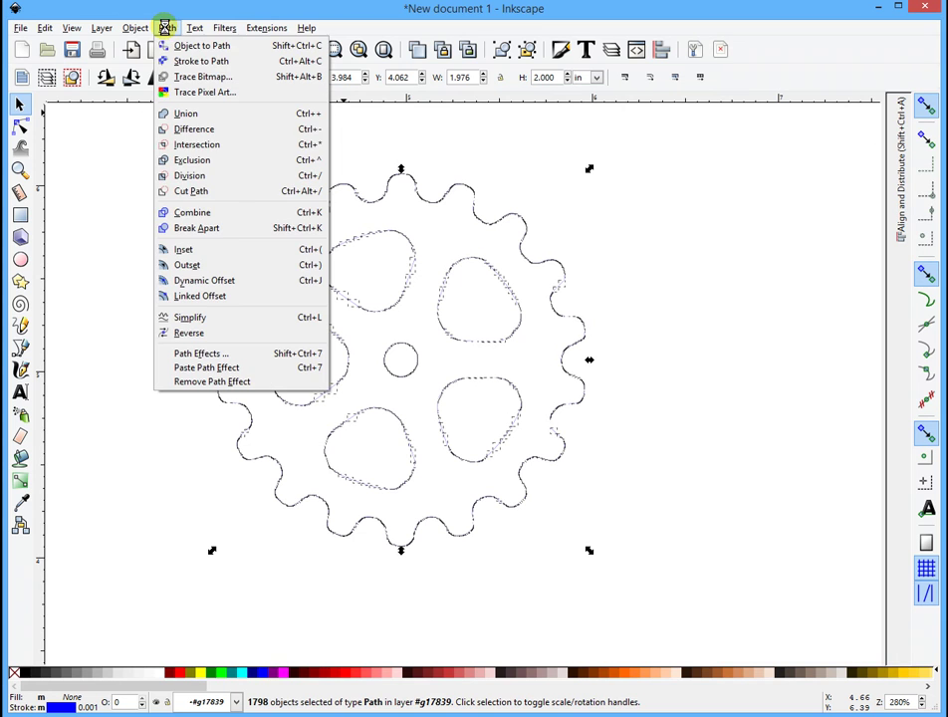
pyautogui.click(198, 215)
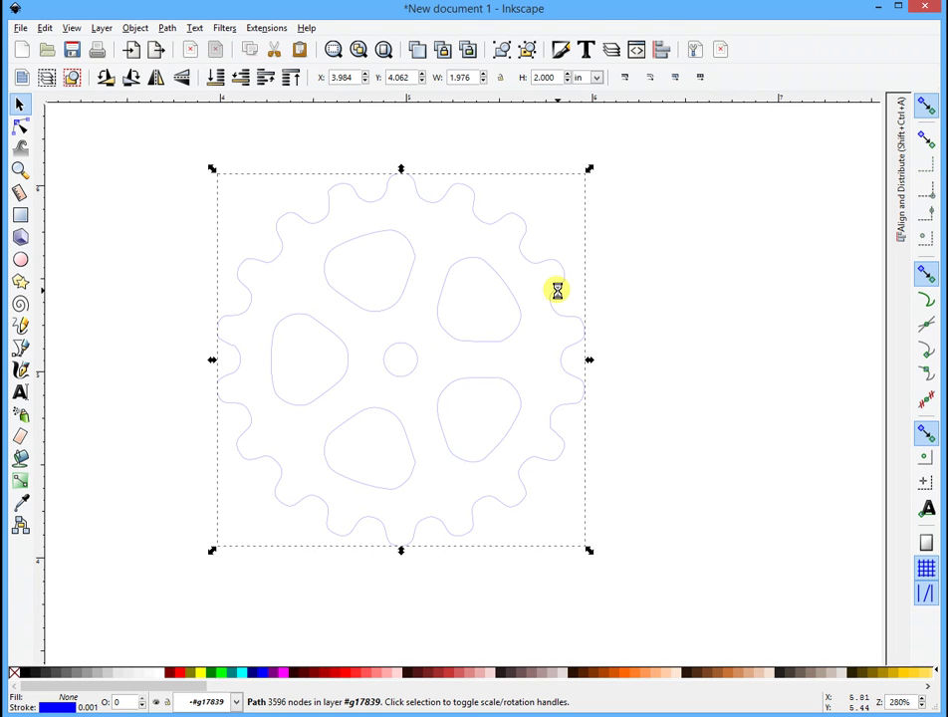
# Convert the combined gear's stroke into a 15074-node filled path, then deselect.
pyautogui.click(135, 27)
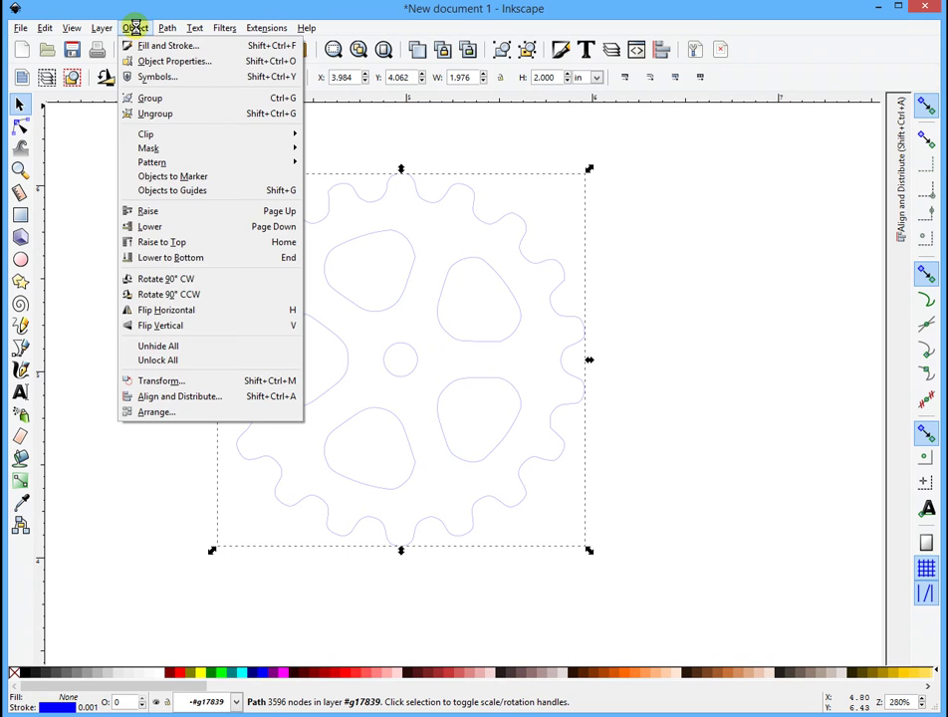
pyautogui.moveTo(163, 27)
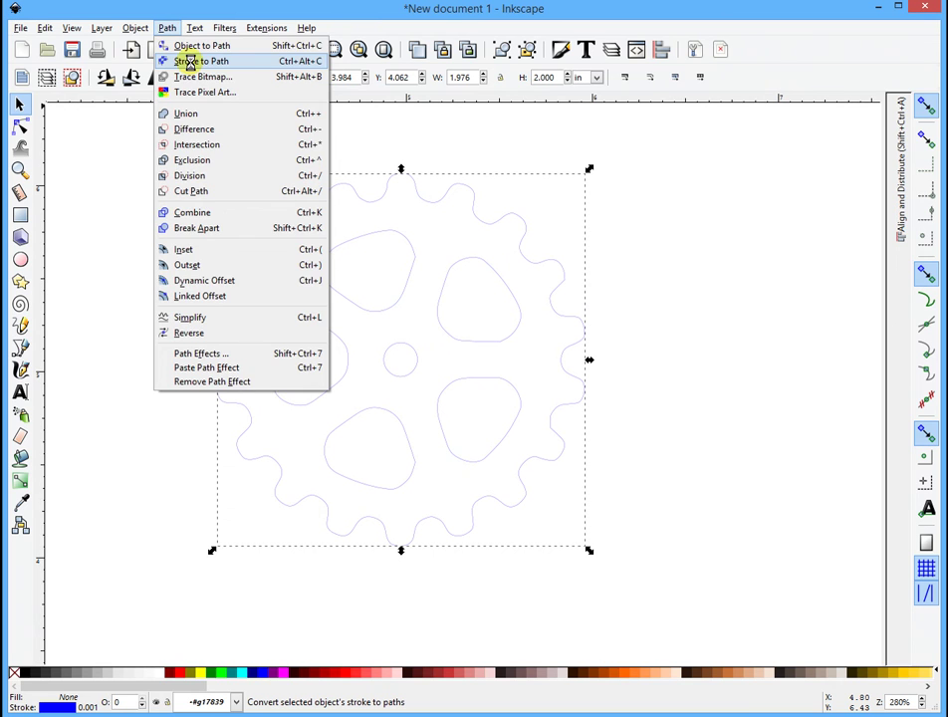
pyautogui.click(190, 62)
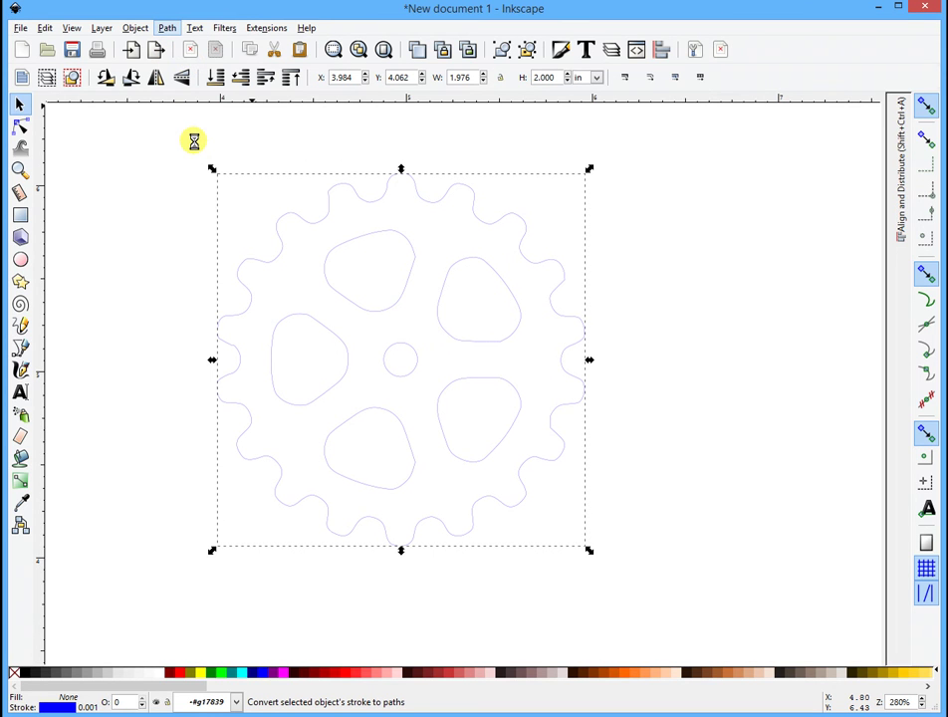
pyautogui.click(176, 206)
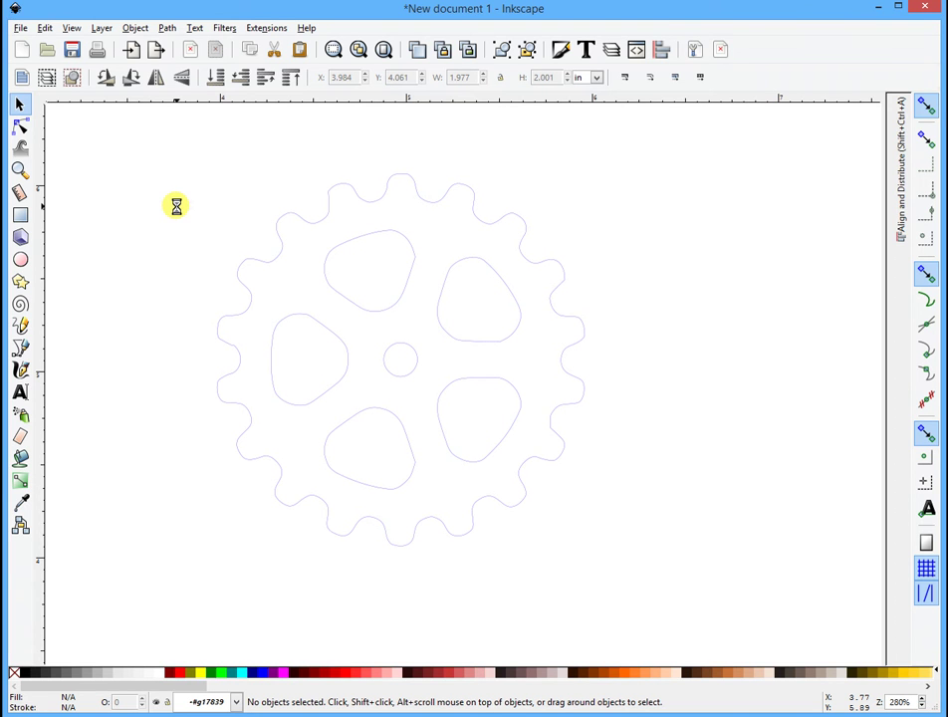
# Break the selected gear path apart into 14 separate filled paths.
pyautogui.click(276, 255)
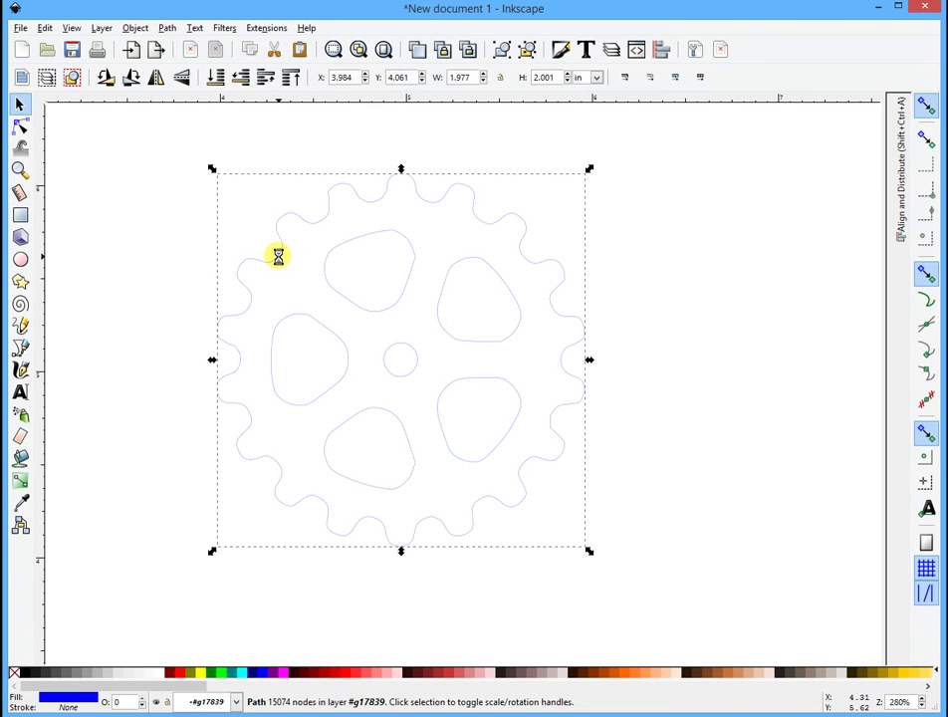
pyautogui.click(162, 26)
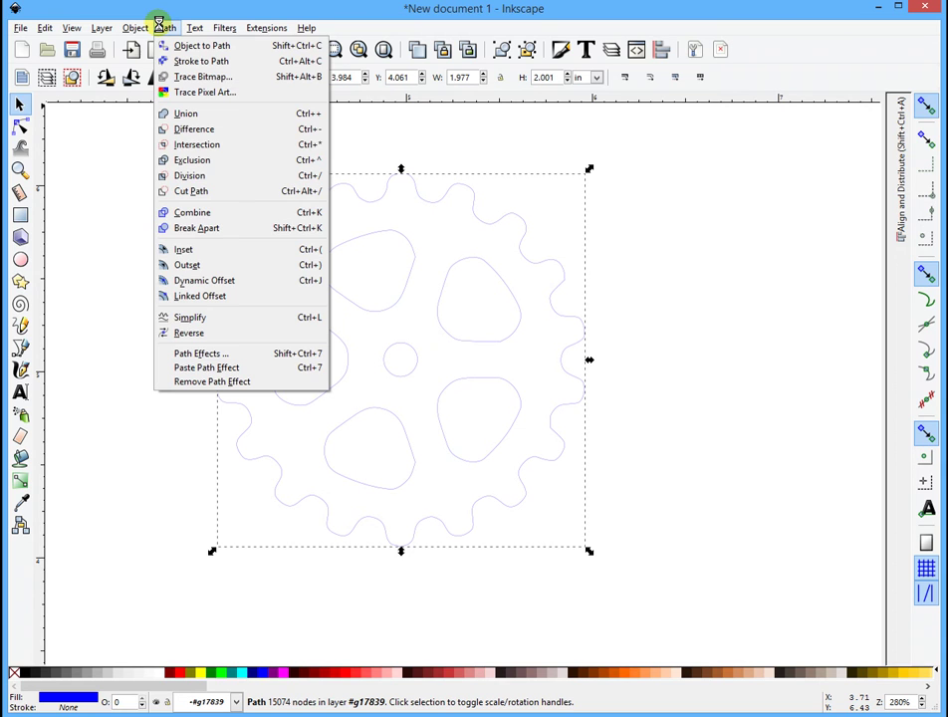
pyautogui.click(214, 227)
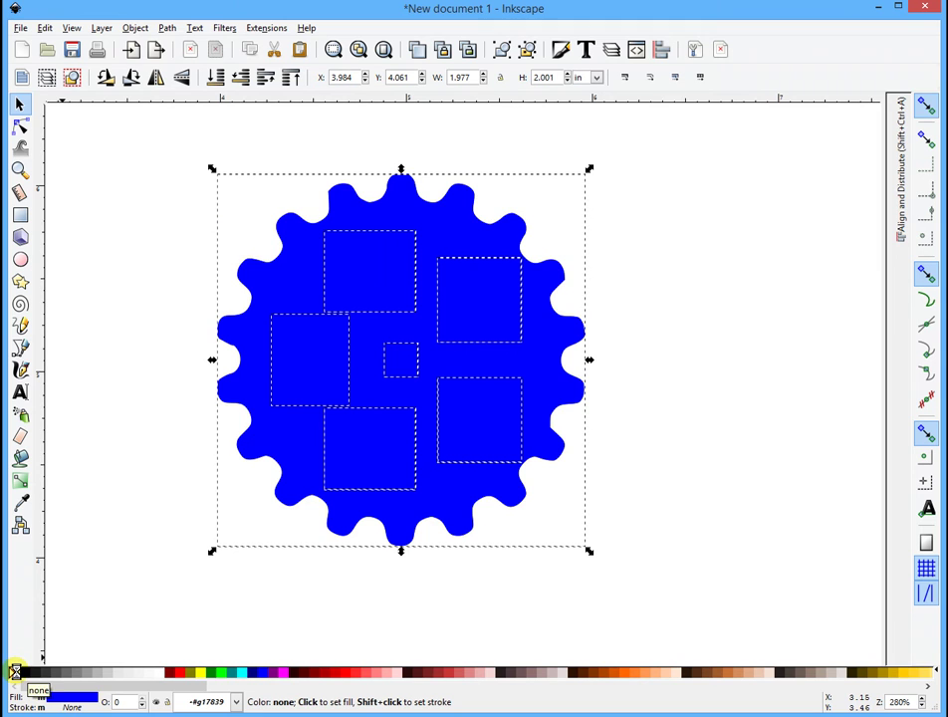
# Set the 14 gear paths to no fill with a black stroke.
pyautogui.click(15, 672)
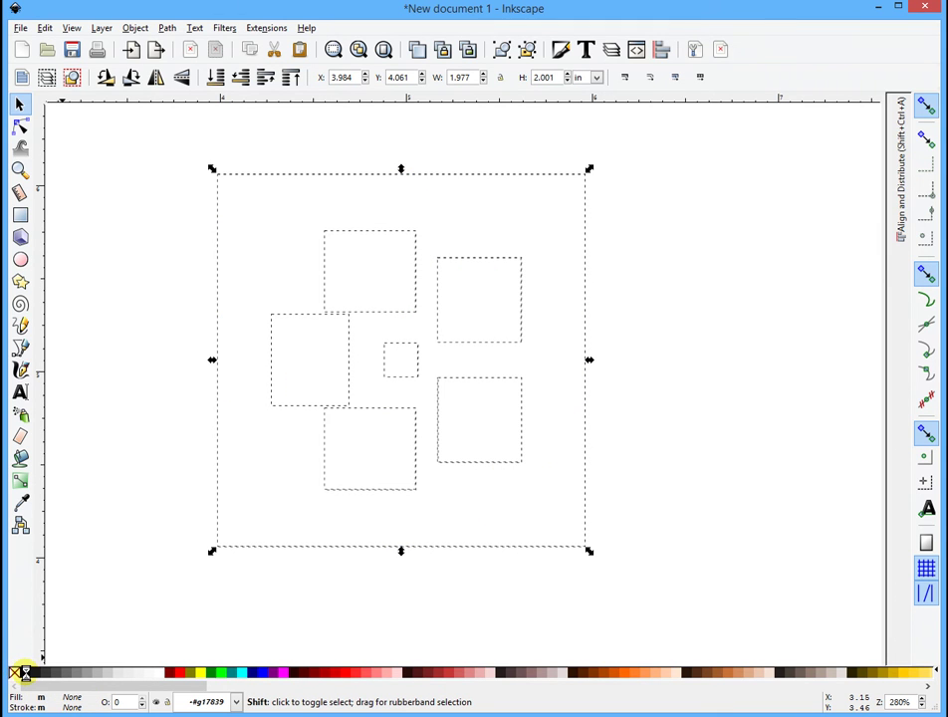
pyautogui.keyDown('shift'); pyautogui.click(27, 672); pyautogui.keyUp('shift')
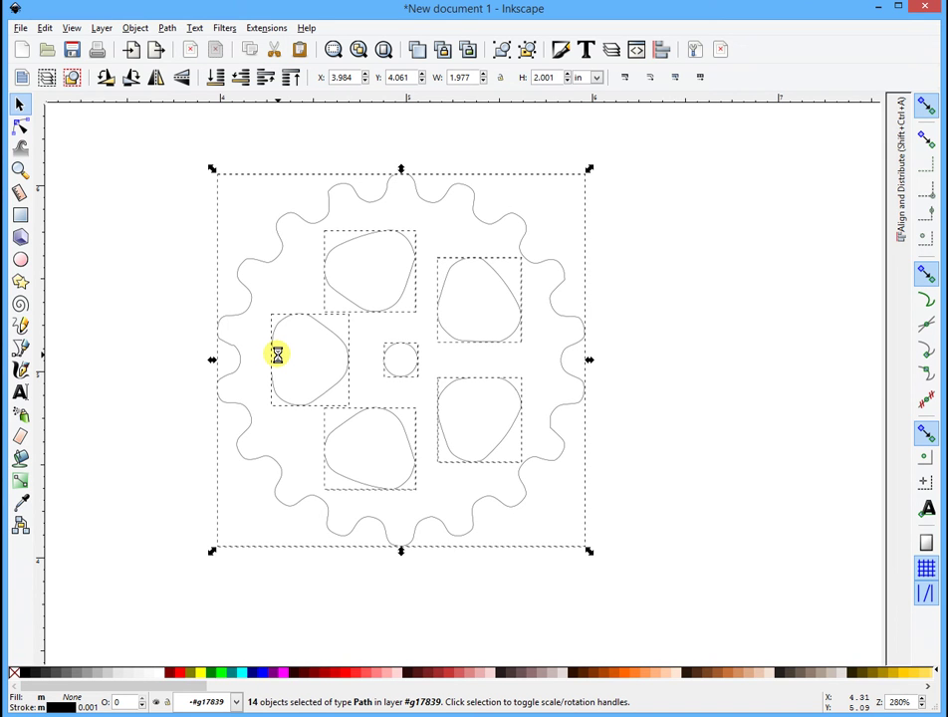
pyautogui.click(620, 282)
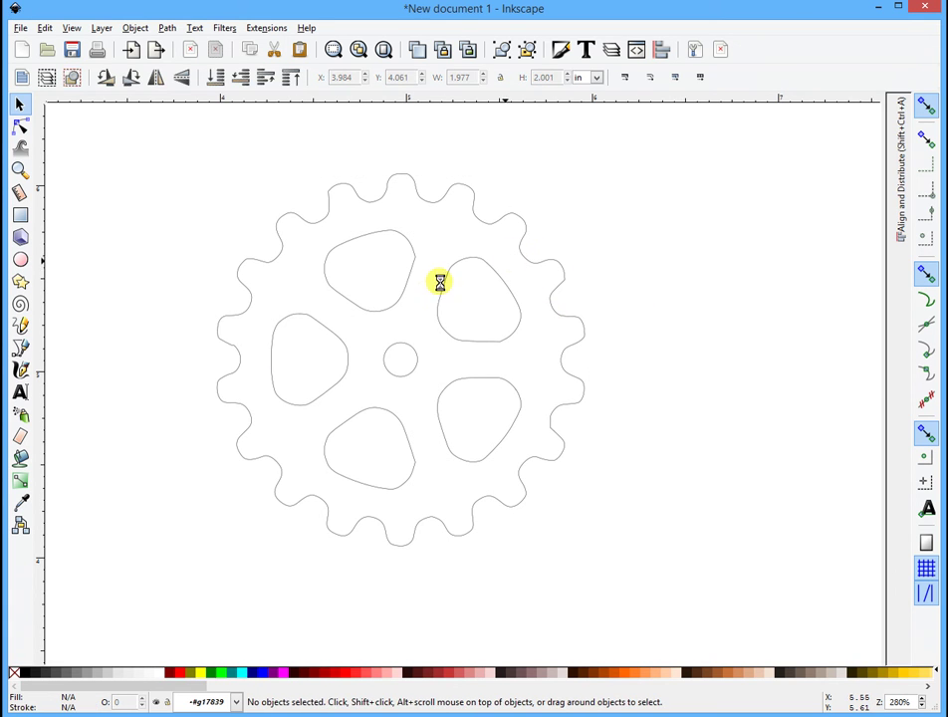
pyautogui.scroll(2, 439, 283)
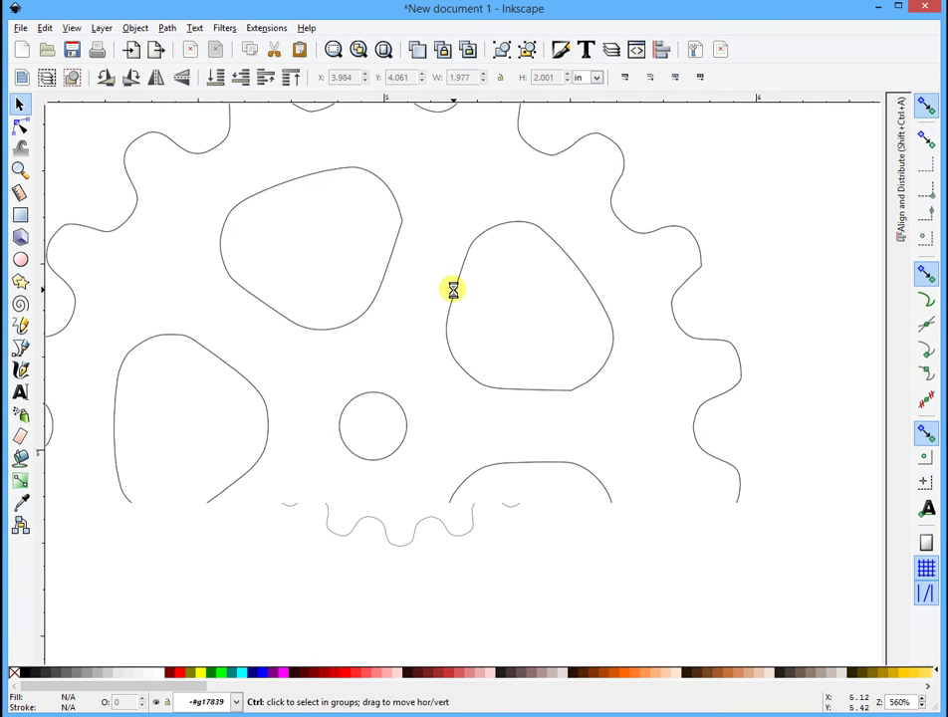
pyautogui.keyDown('ctrl'); pyautogui.click(455, 290); pyautogui.keyUp('ctrl')
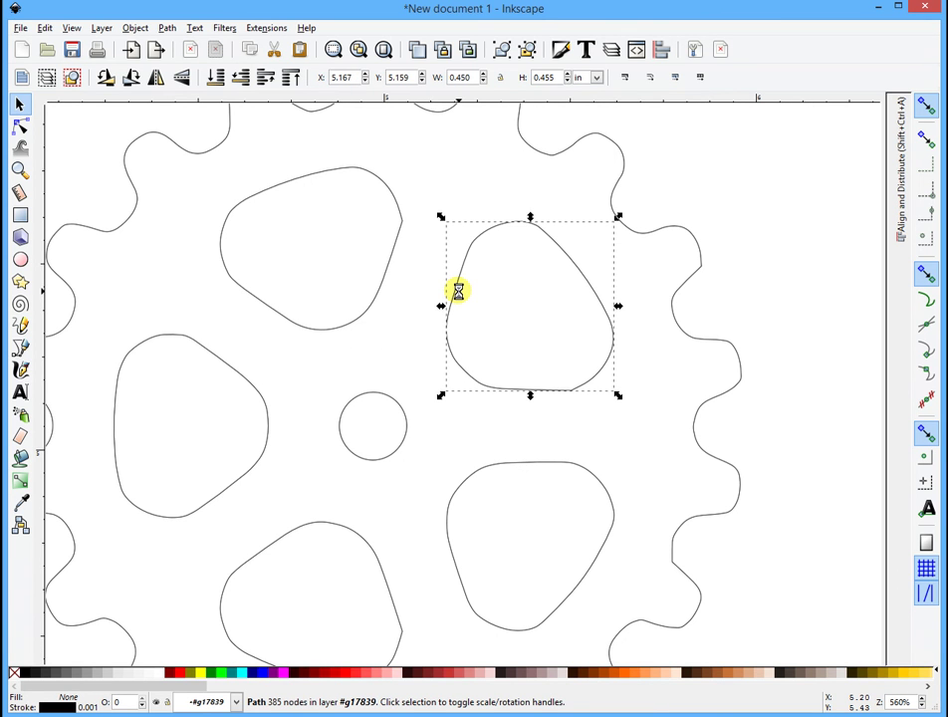
pyautogui.click(468, 290)
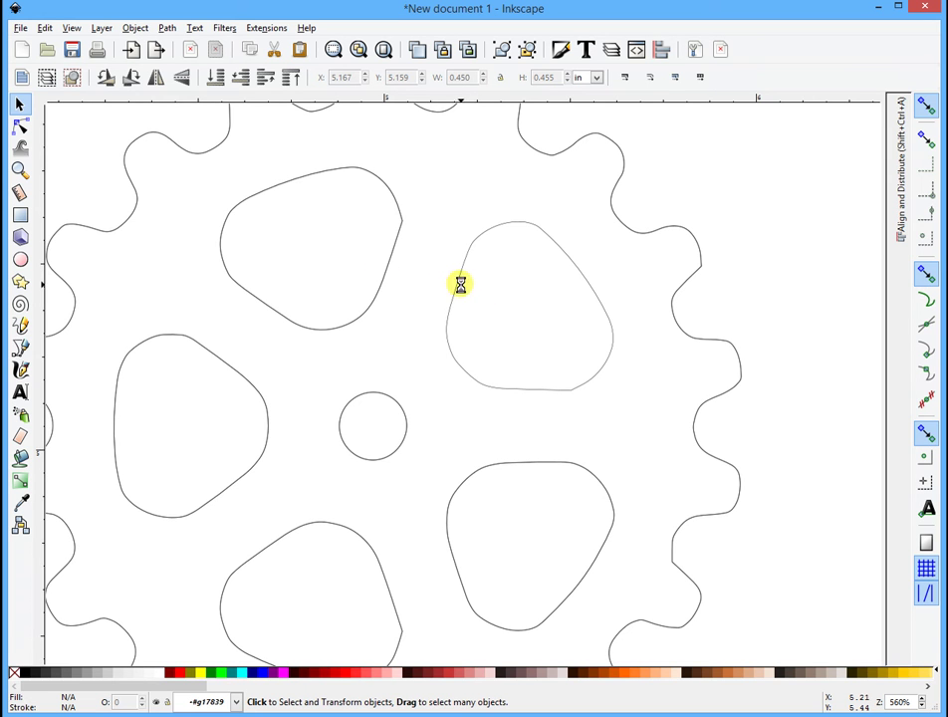
pyautogui.keyDown('ctrl'); pyautogui.click(382, 292); pyautogui.keyUp('ctrl')
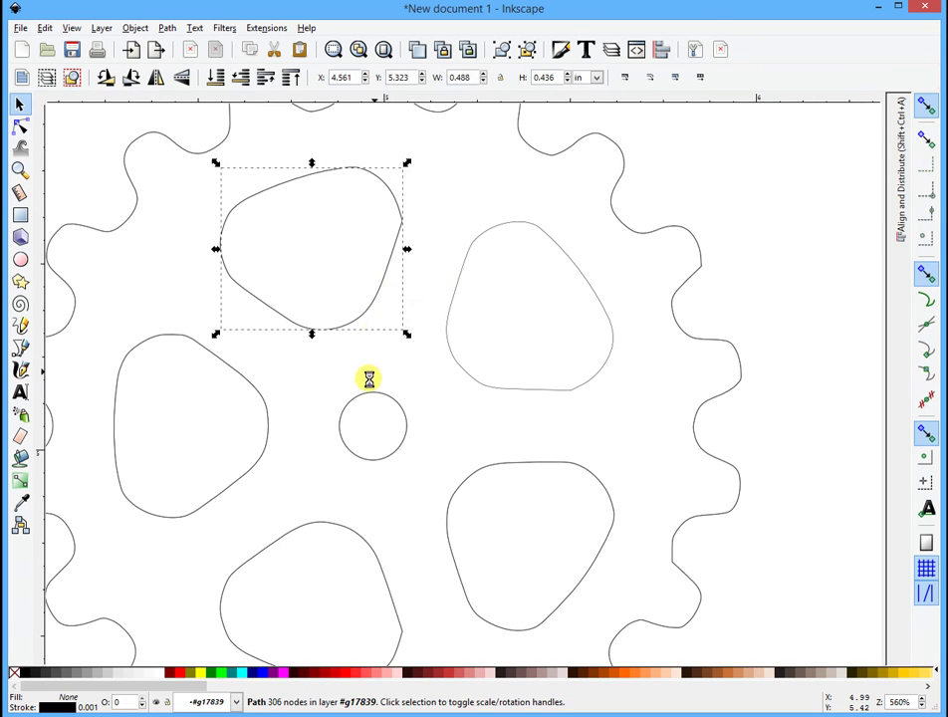
pyautogui.click(371, 381)
pyautogui.click(269, 416)
pyautogui.click(402, 537)
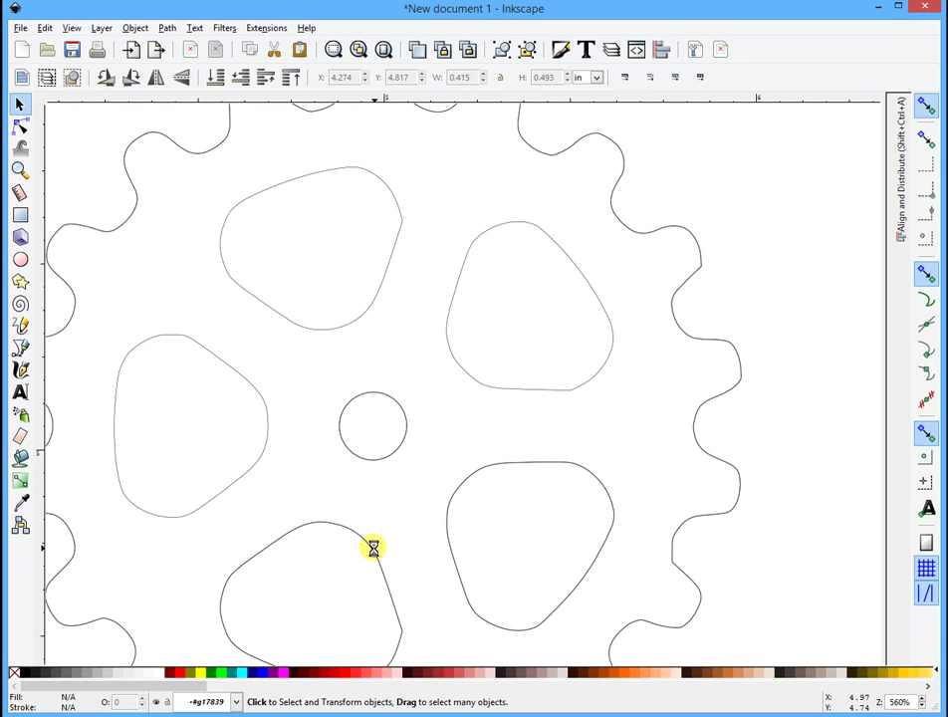
pyautogui.click(373, 549)
pyautogui.click(418, 528)
pyautogui.click(447, 513)
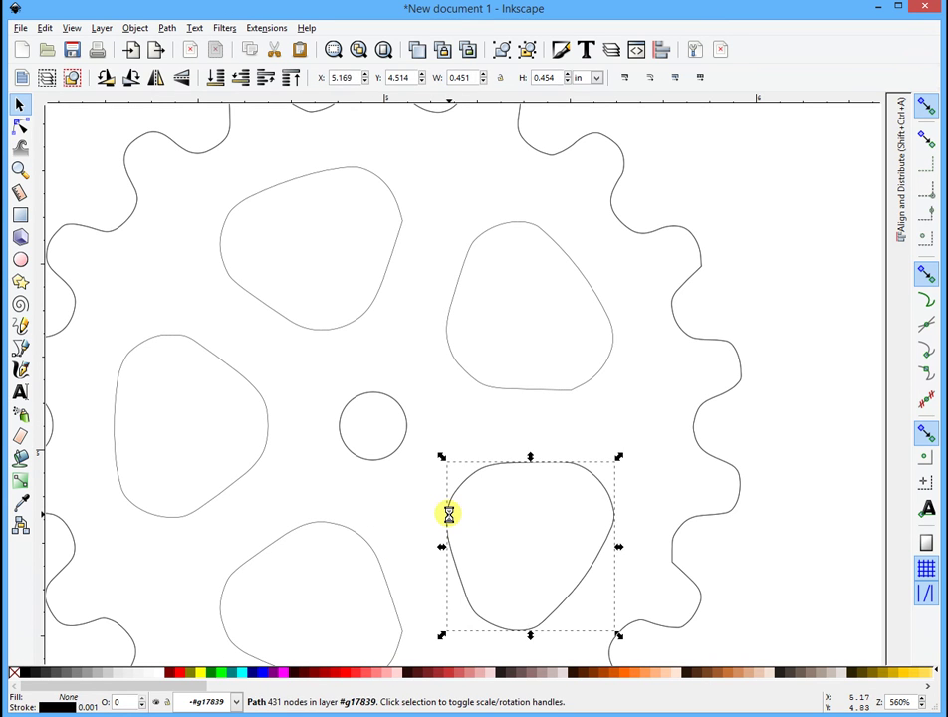
pyautogui.click(427, 472)
pyautogui.click(396, 453)
pyautogui.click(619, 443)
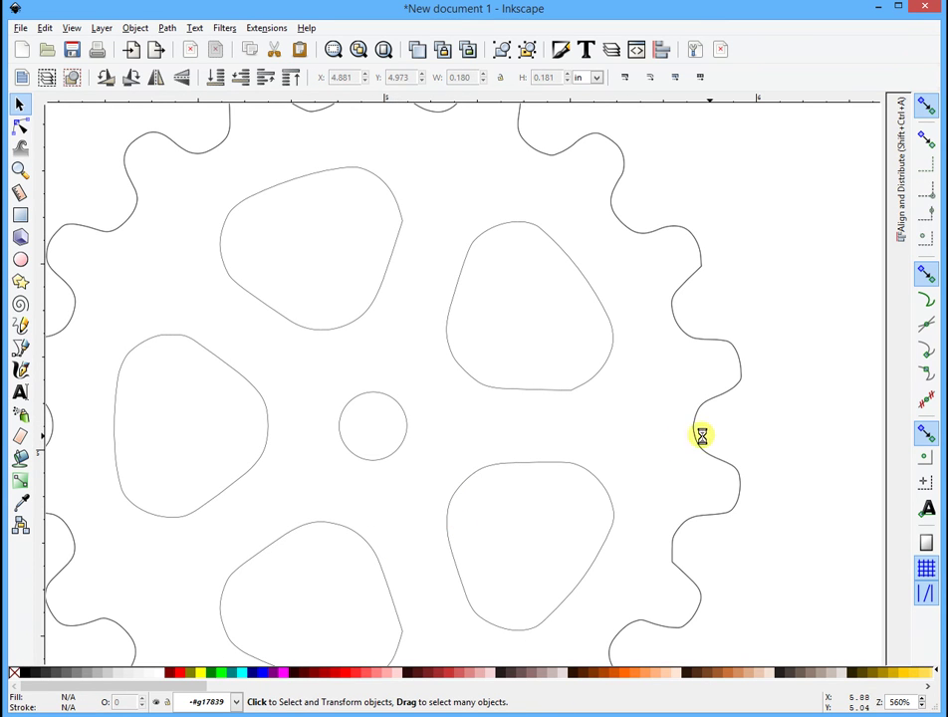
pyautogui.click(700, 440)
pyautogui.click(572, 459)
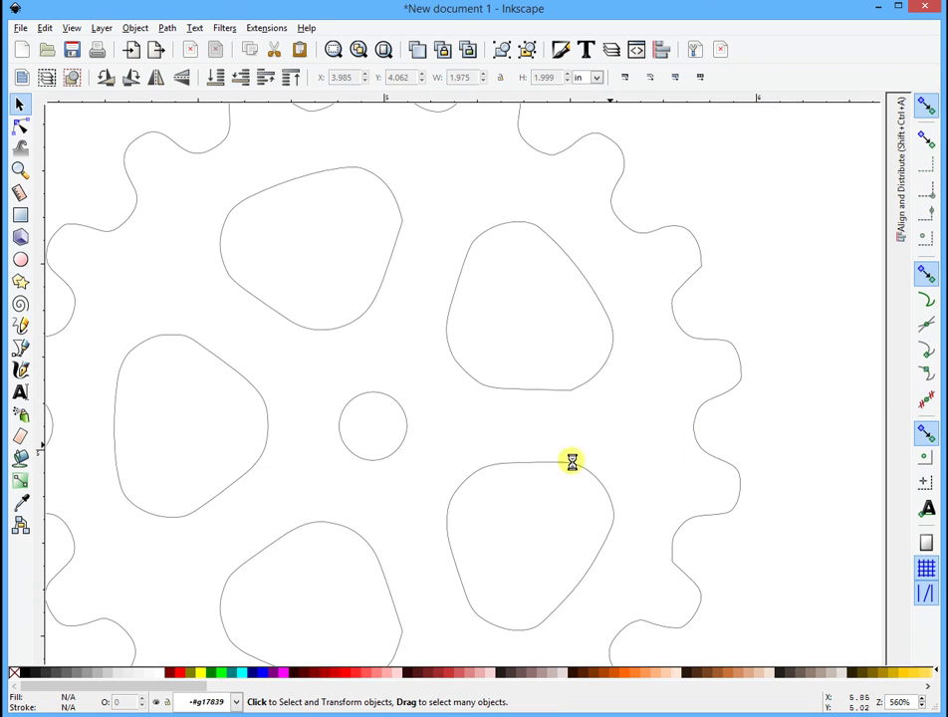
pyautogui.scroll(-1, 510, 383)
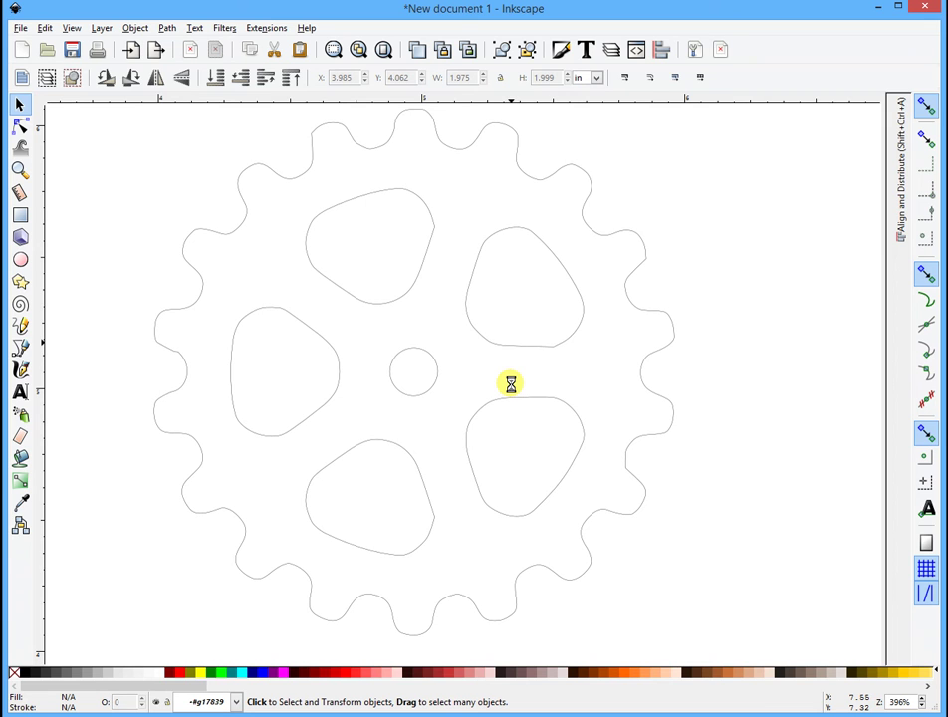
# Select the outer gear outline and edit its 5374 nodes.
pyautogui.click(554, 498)
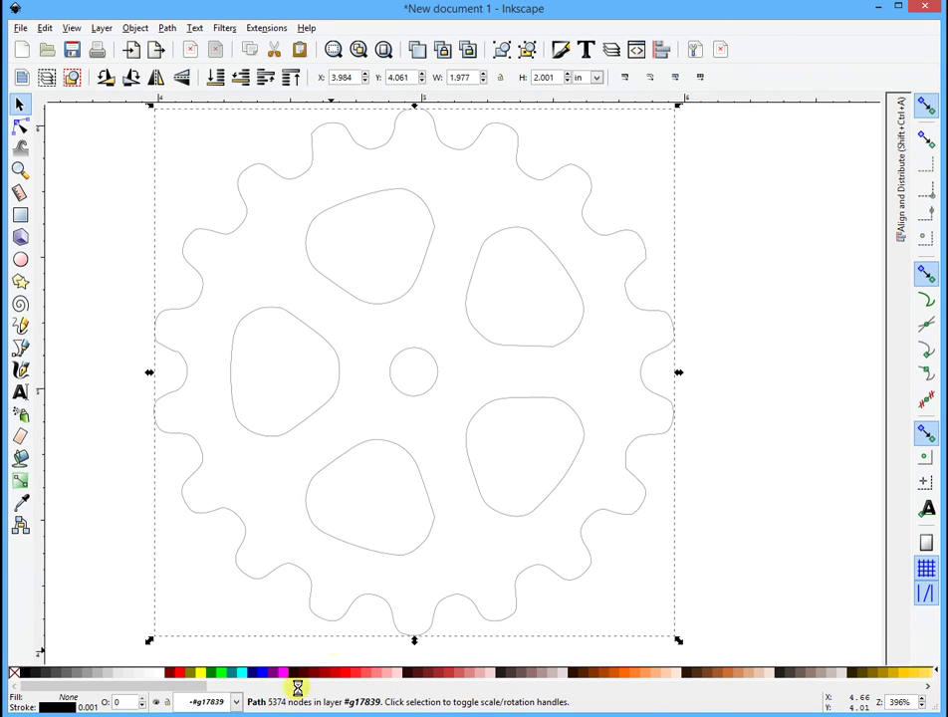
pyautogui.keyDown('ctrl'); pyautogui.click(344, 615); pyautogui.keyUp('ctrl')
pyautogui.doubleClick(339, 615)
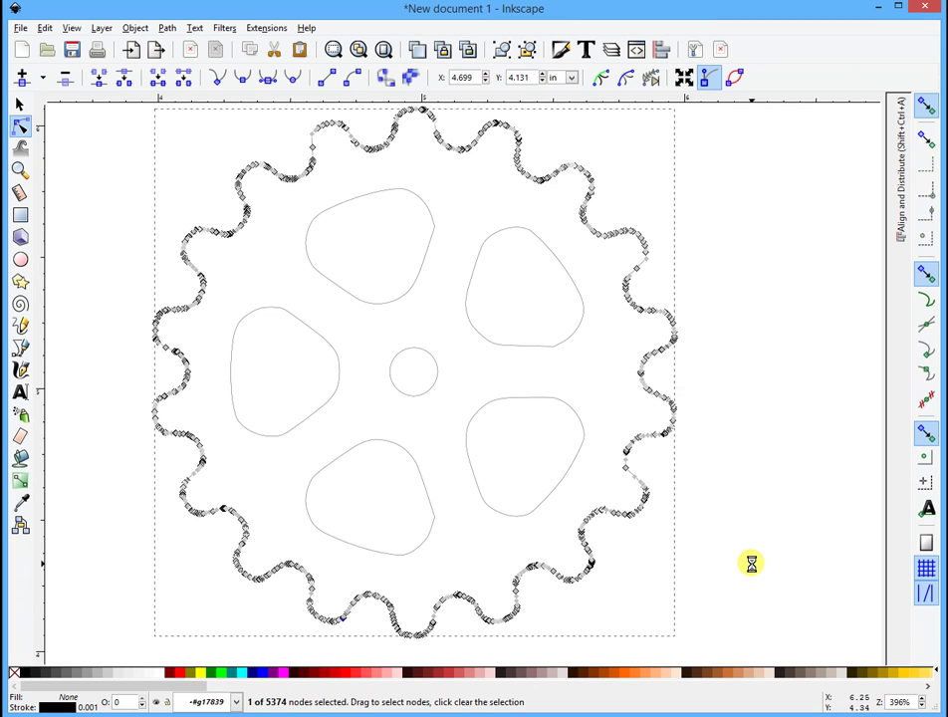
# Simplify the outer gear outline to 74 nodes with Ctrl+L, then return to the Selector.
pyautogui.hotkey('ctrl', 'l')
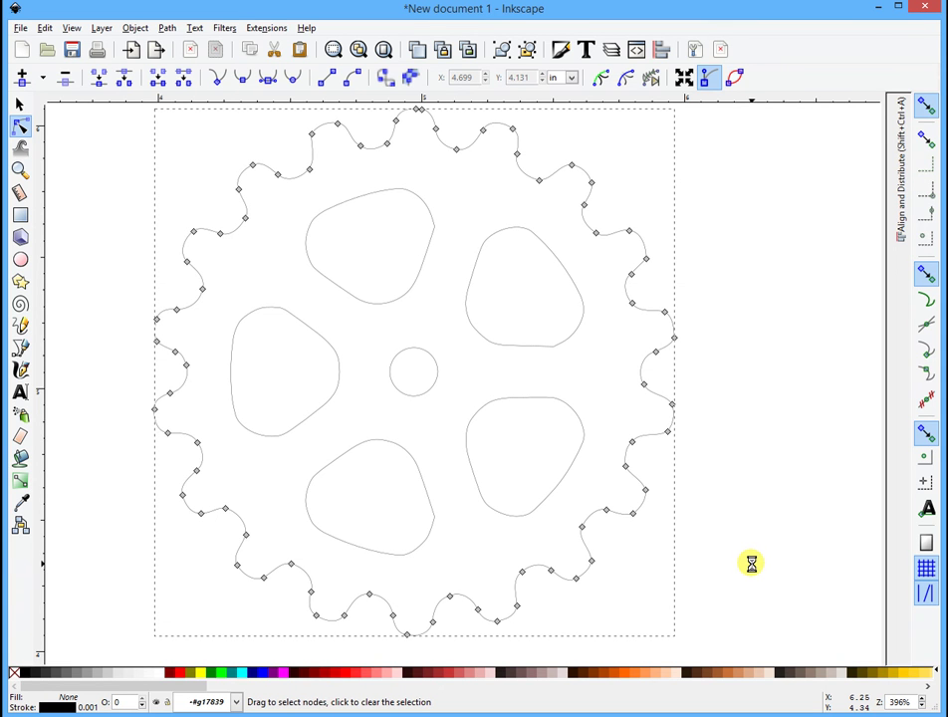
pyautogui.click(21, 102)
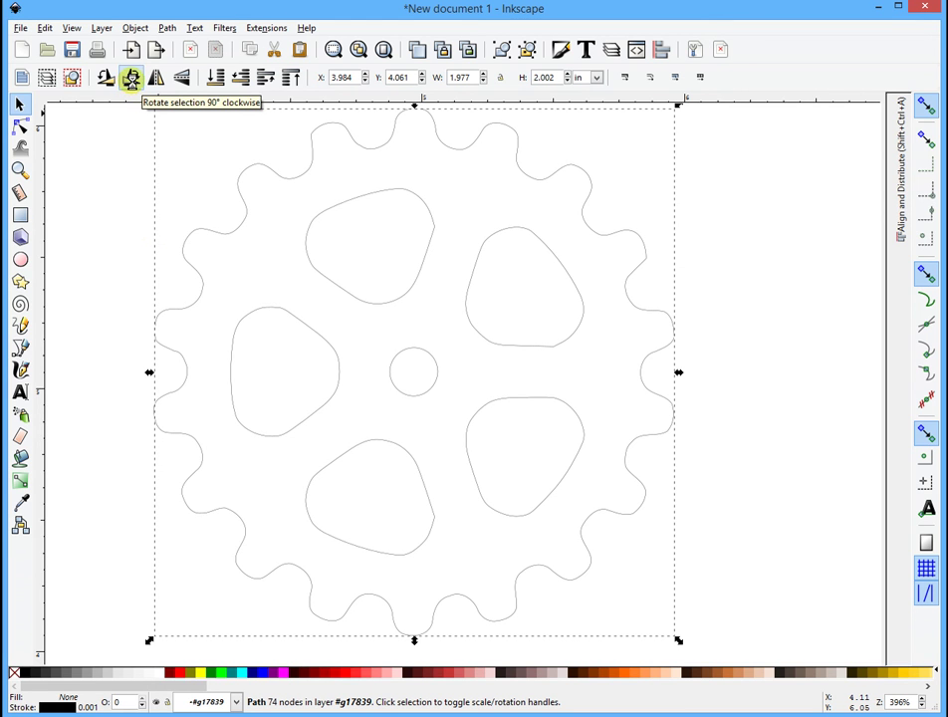
pyautogui.click(131, 83)
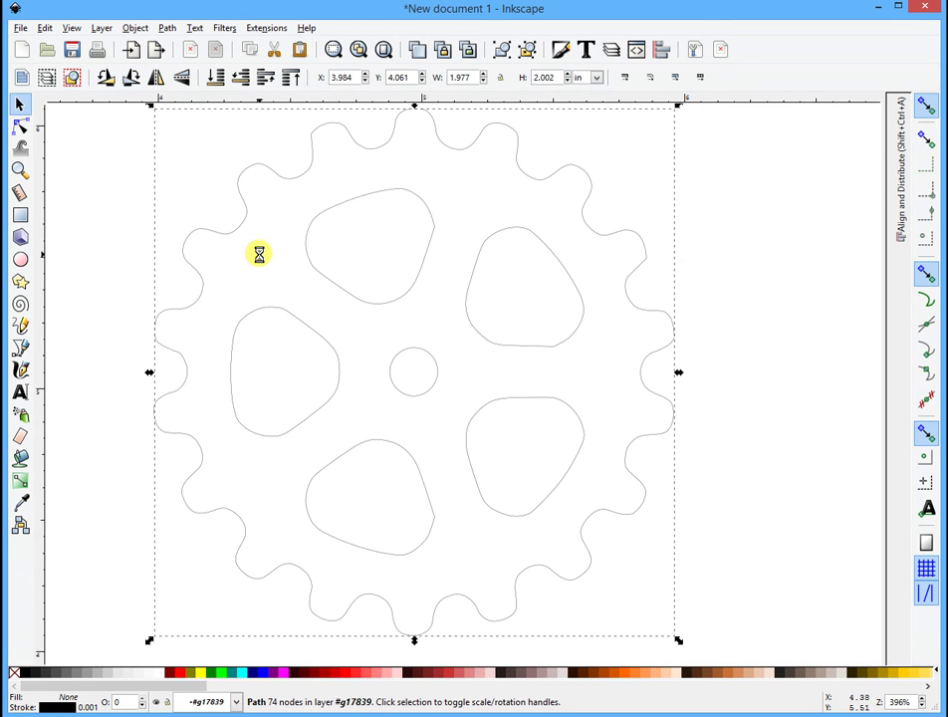
# Select the five holes and centre circle, then simplify the top hole alone to 13 nodes.
pyautogui.click(366, 302)
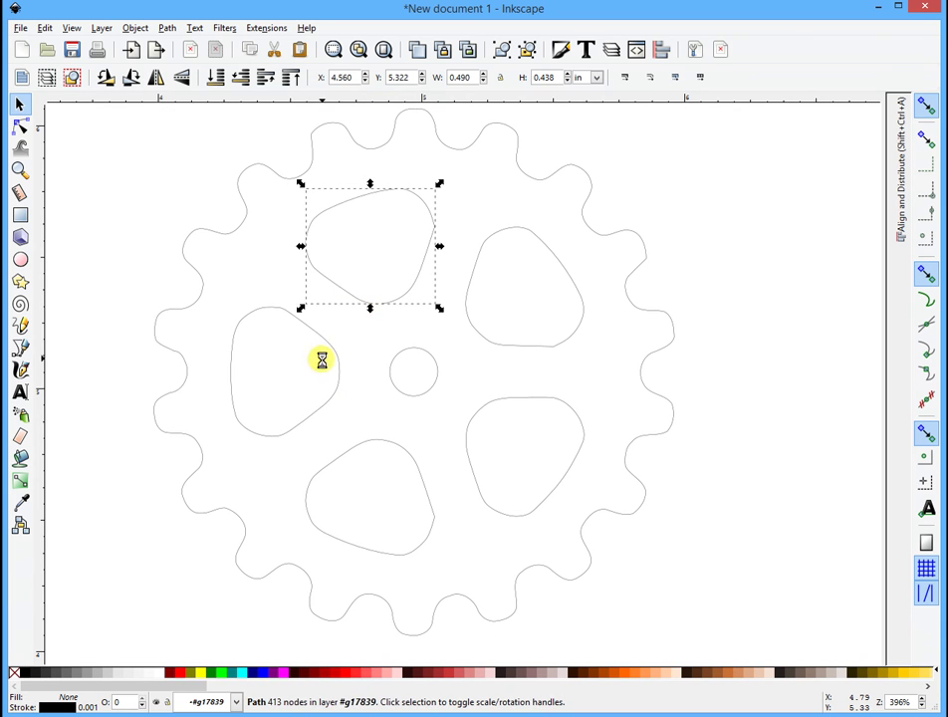
pyautogui.keyDown('shift'); pyautogui.click(327, 395); pyautogui.keyUp('shift')
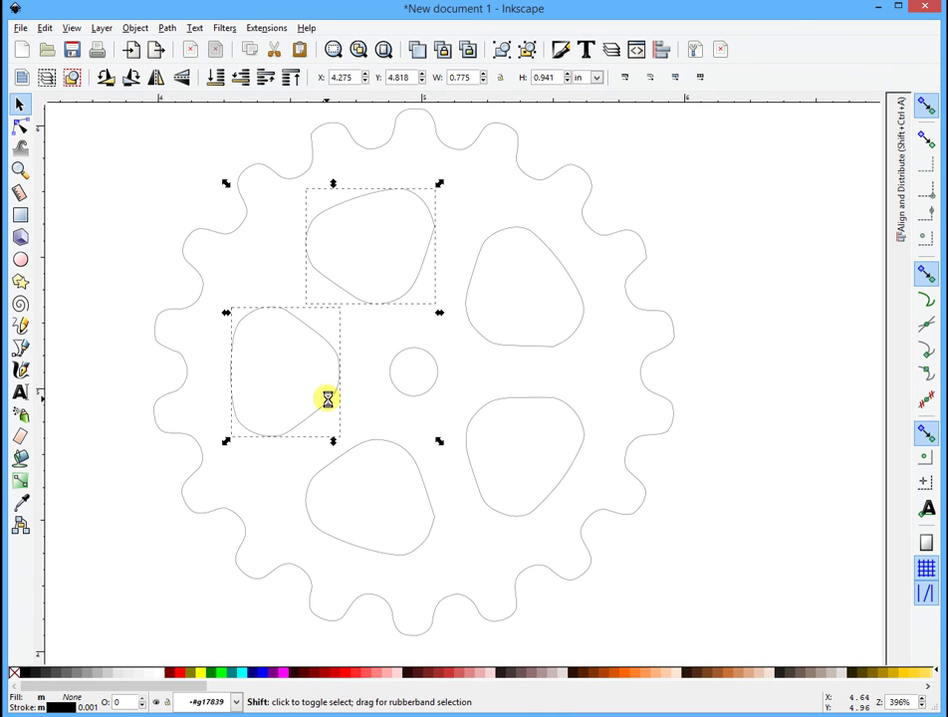
pyautogui.keyDown('shift'); pyautogui.click(371, 442); pyautogui.keyUp('shift')
pyautogui.keyDown('shift'); pyautogui.click(483, 497); pyautogui.keyUp('shift')
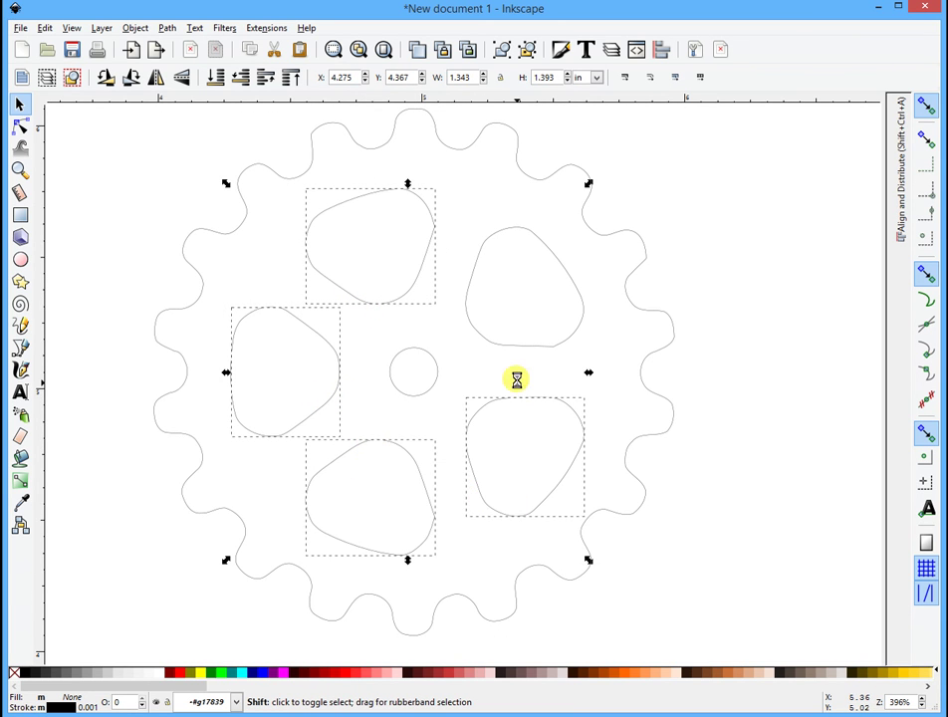
pyautogui.keyDown('shift'); pyautogui.click(521, 341); pyautogui.keyUp('shift')
pyautogui.keyDown('shift'); pyautogui.click(433, 390); pyautogui.keyUp('shift')
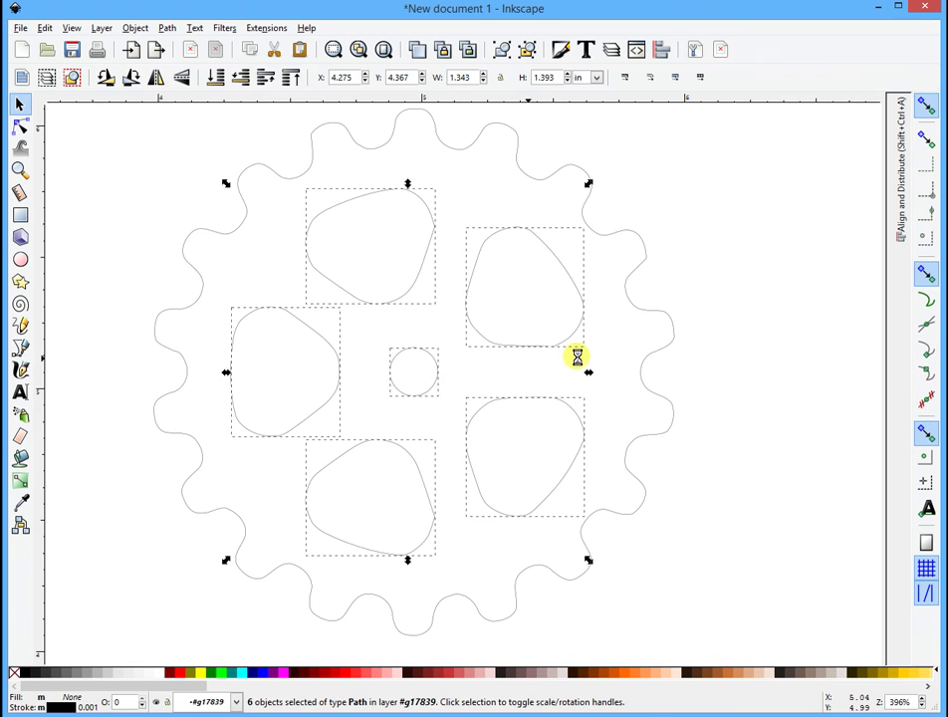
pyautogui.click(792, 344)
pyautogui.doubleClick(416, 287)
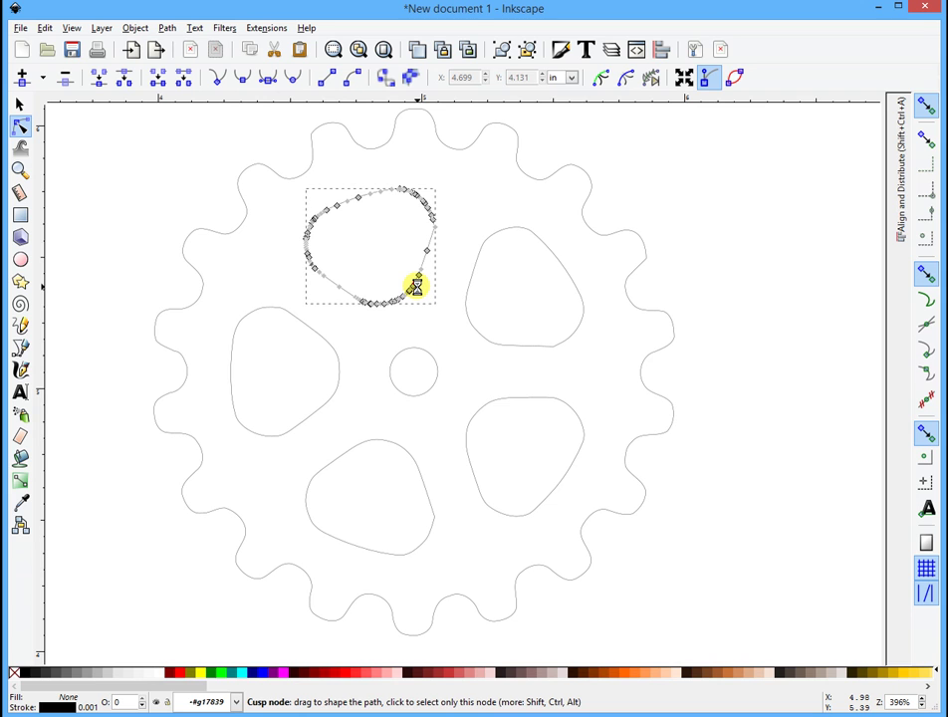
pyautogui.hotkey('ctrl', 'l')
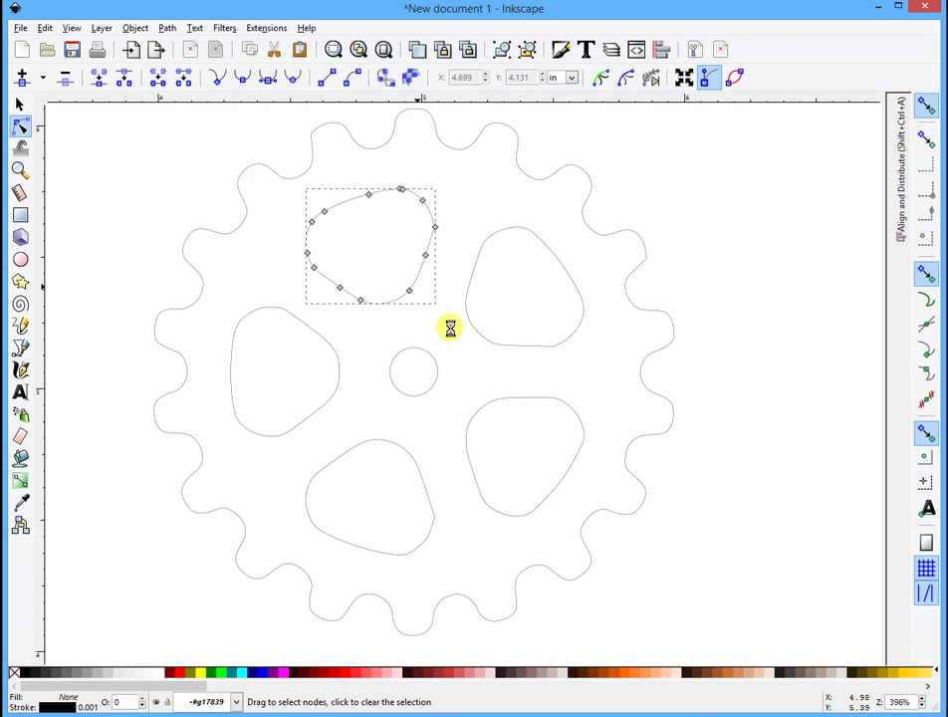
# Select the left, bottom, lower-right and upper-right holes plus centre circle and simplify them together.
pyautogui.click(21, 103)
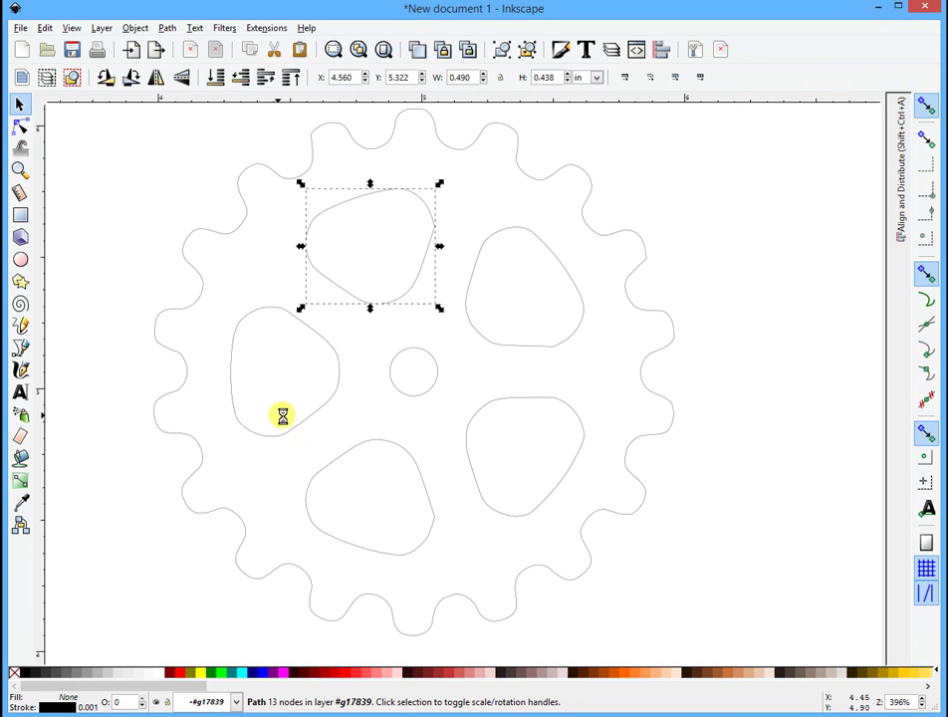
pyautogui.click(317, 413)
pyautogui.keyDown('shift'); pyautogui.click(395, 445); pyautogui.keyUp('shift')
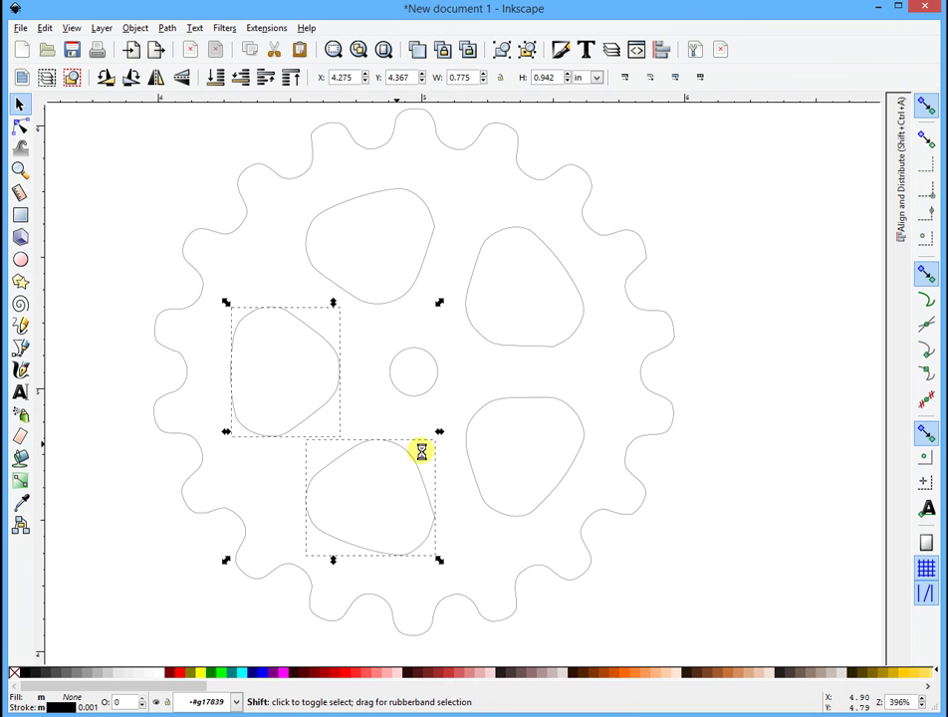
pyautogui.keyDown('shift'); pyautogui.click(470, 455); pyautogui.keyUp('shift')
pyautogui.keyDown('shift'); pyautogui.click(506, 343); pyautogui.keyUp('shift')
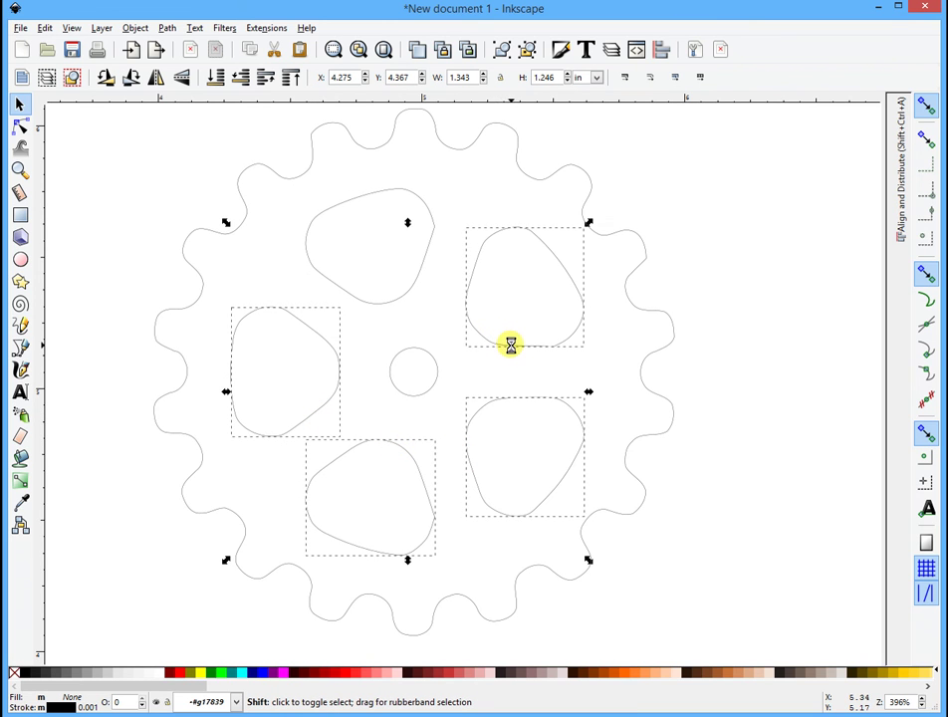
pyautogui.keyDown('shift'); pyautogui.click(425, 393); pyautogui.keyUp('shift')
pyautogui.press('ctrl')
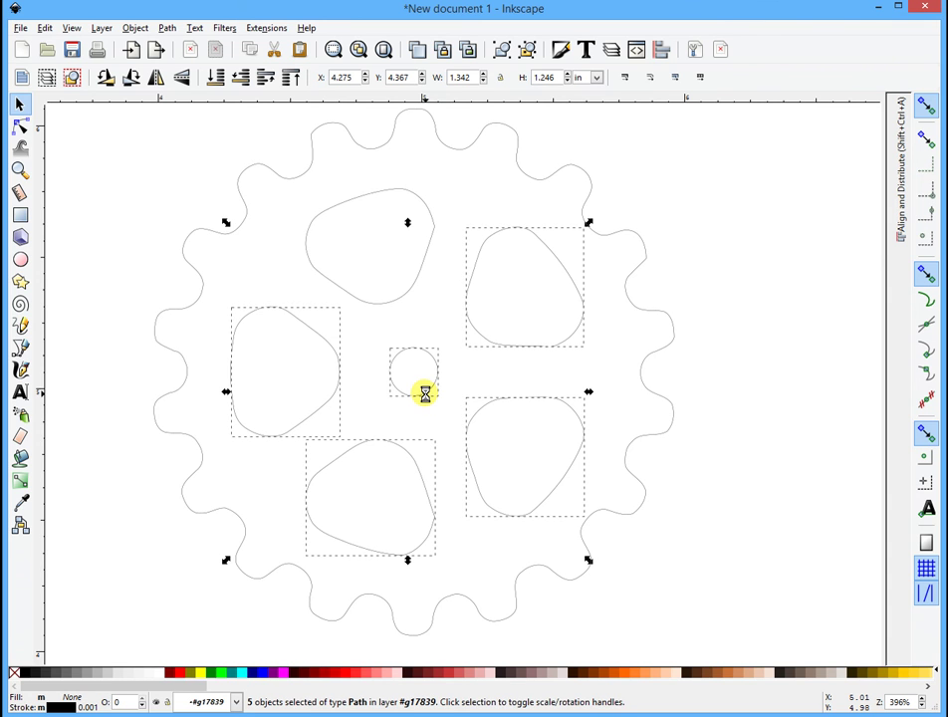
pyautogui.click(802, 263)
# Check each hole's simplified nodes, about ten per hole, then deselect.
pyautogui.click(540, 342)
pyautogui.press('n')
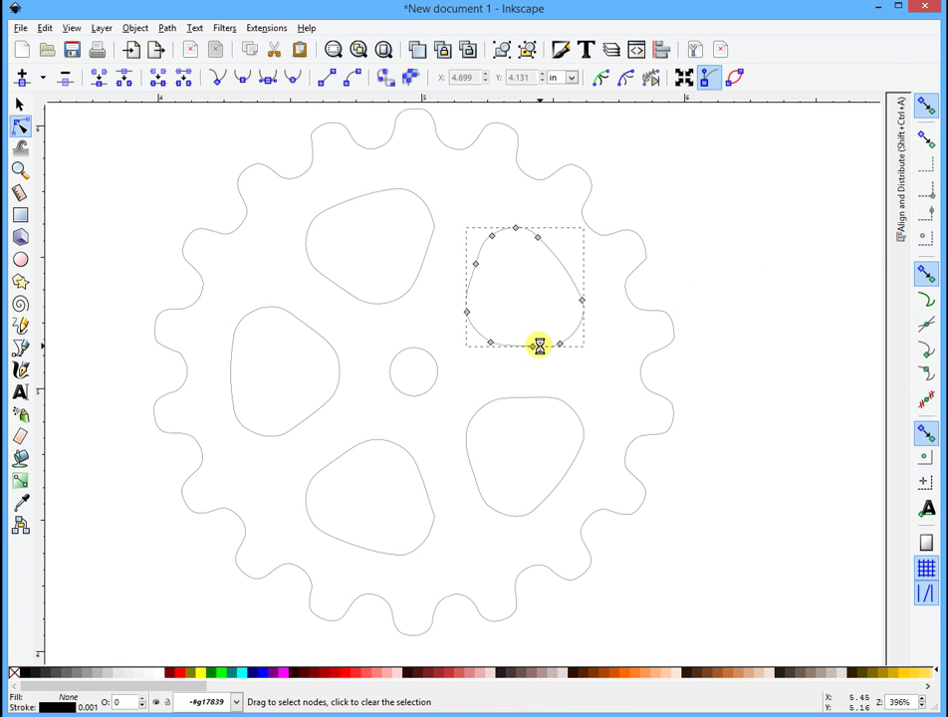
pyautogui.click(545, 396)
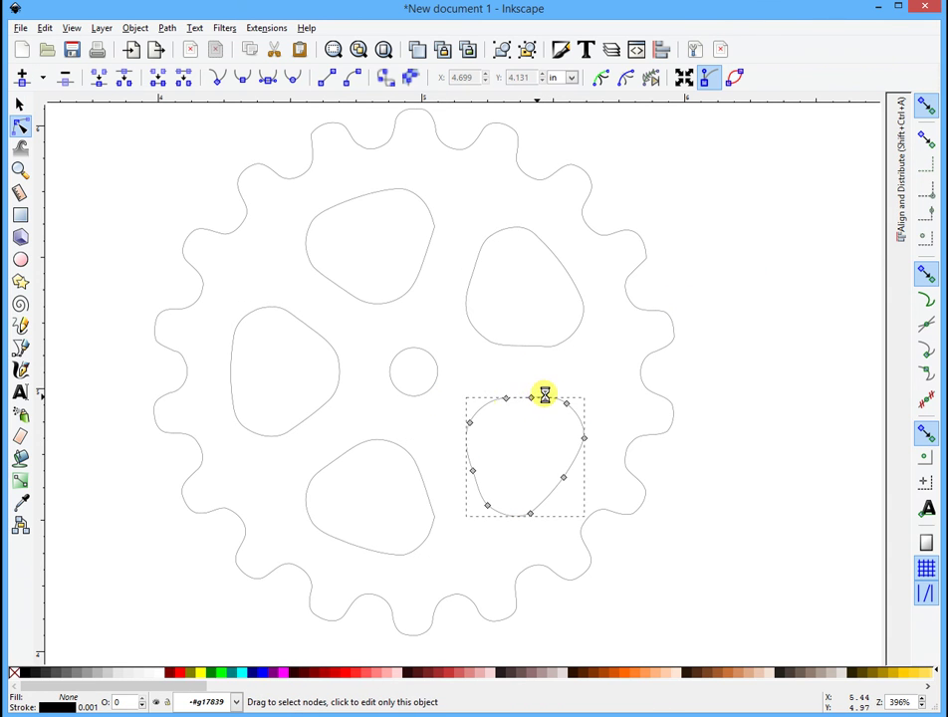
pyautogui.click(411, 455)
pyautogui.click(329, 399)
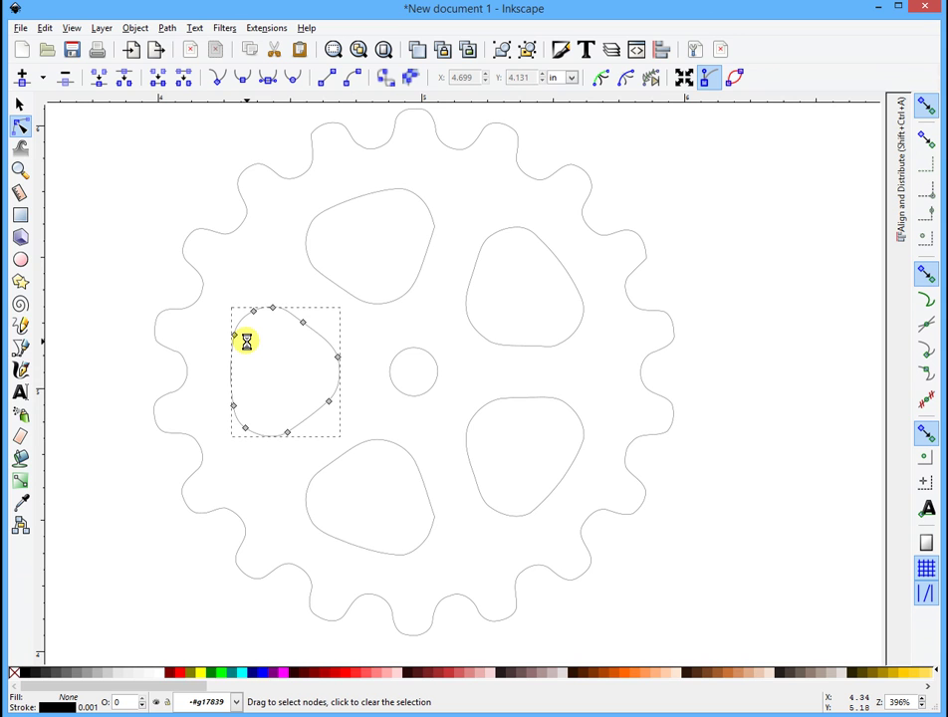
pyautogui.click(144, 209)
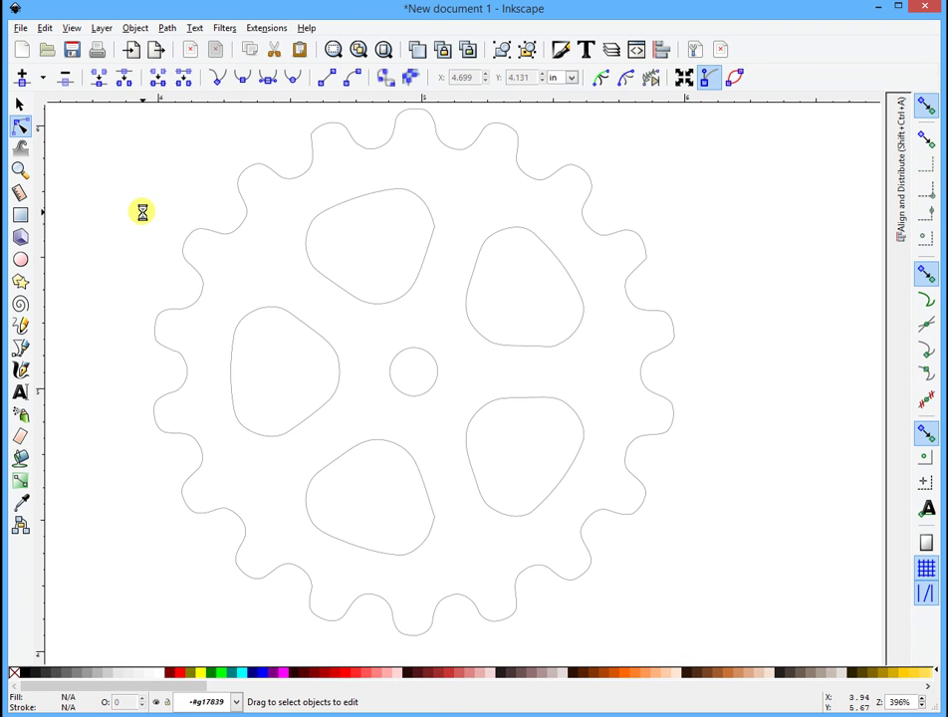
# Select all seven gear outline paths and delete them, exposing the original 1798-object group.
pyautogui.scroll(-1, 347, 307)
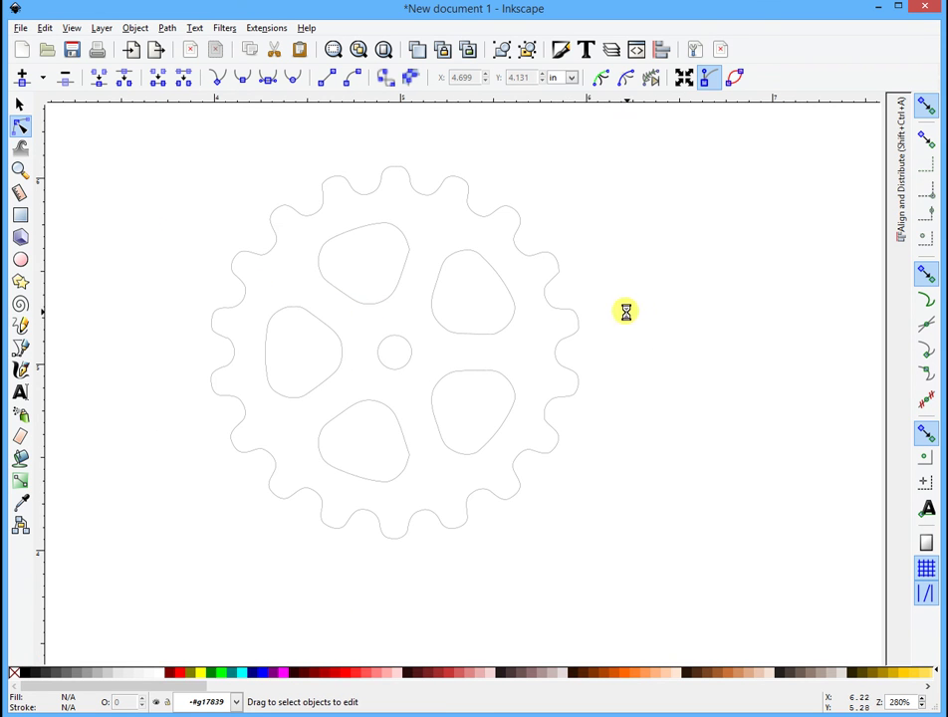
pyautogui.hotkey('ctrl', 'a')
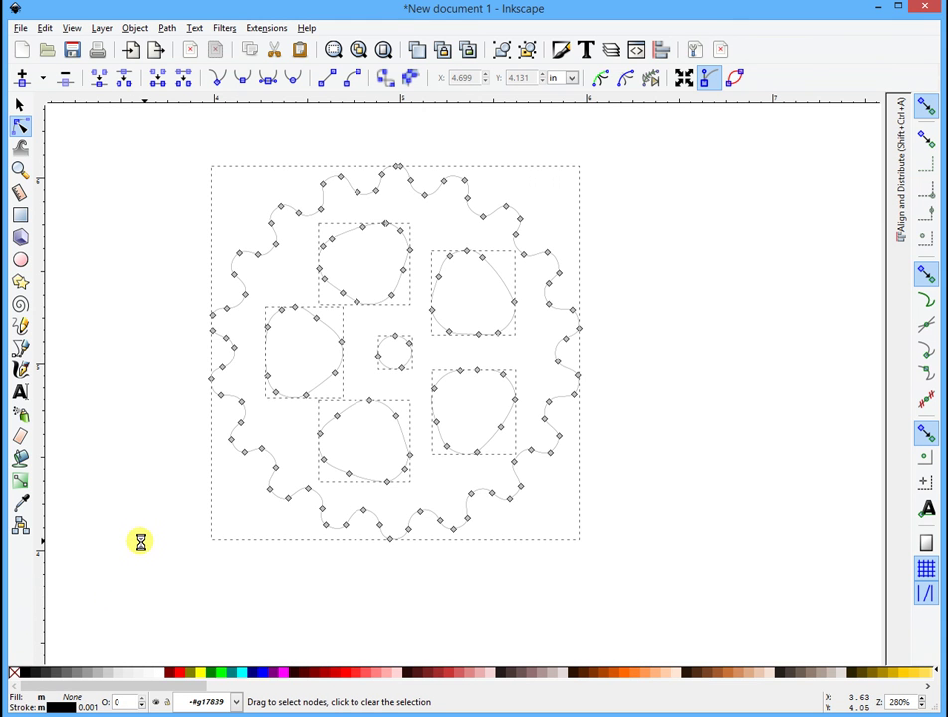
pyautogui.click(20, 107)
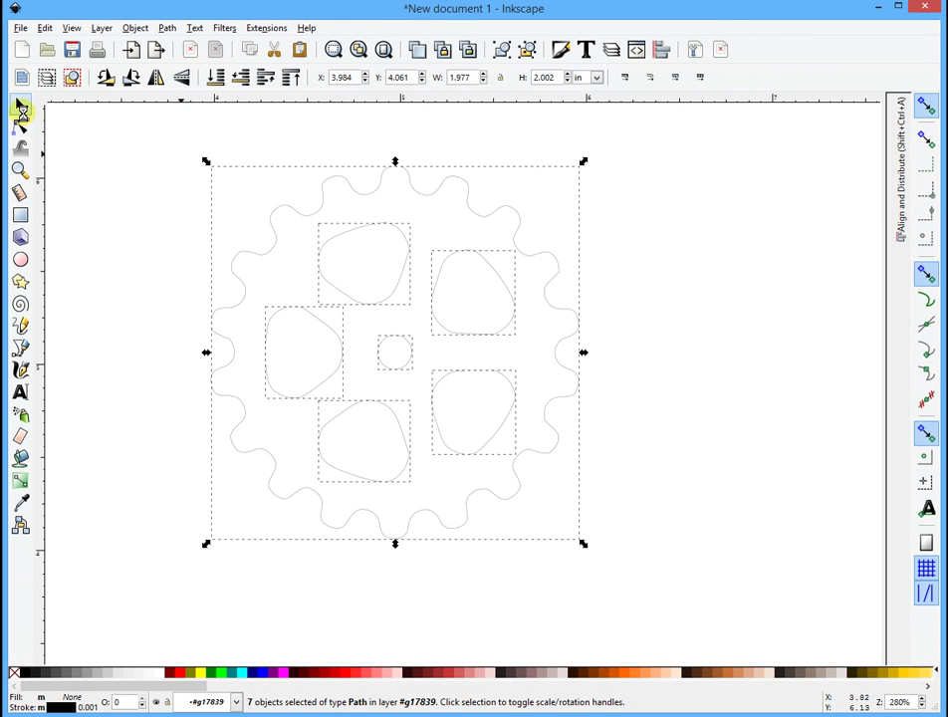
pyautogui.press('Delete')
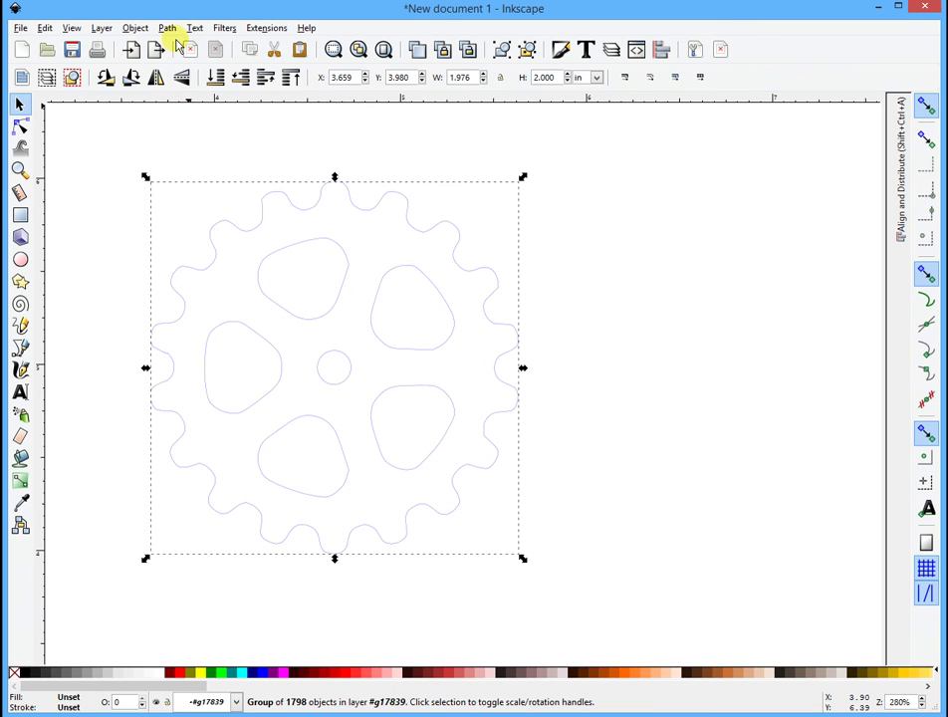
# Select the whole imported gear and combine its pieces into one path.
pyautogui.click(175, 205)
pyautogui.moveTo(123, 142); pyautogui.dragTo(622, 557)
pyautogui.click(167, 28)
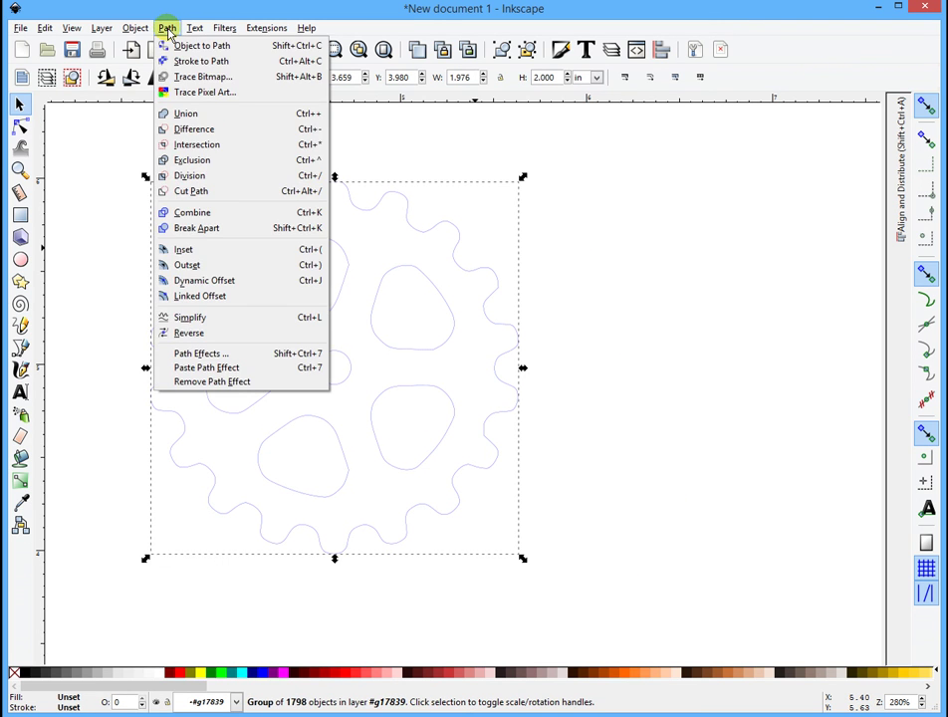
pyautogui.click(215, 220)
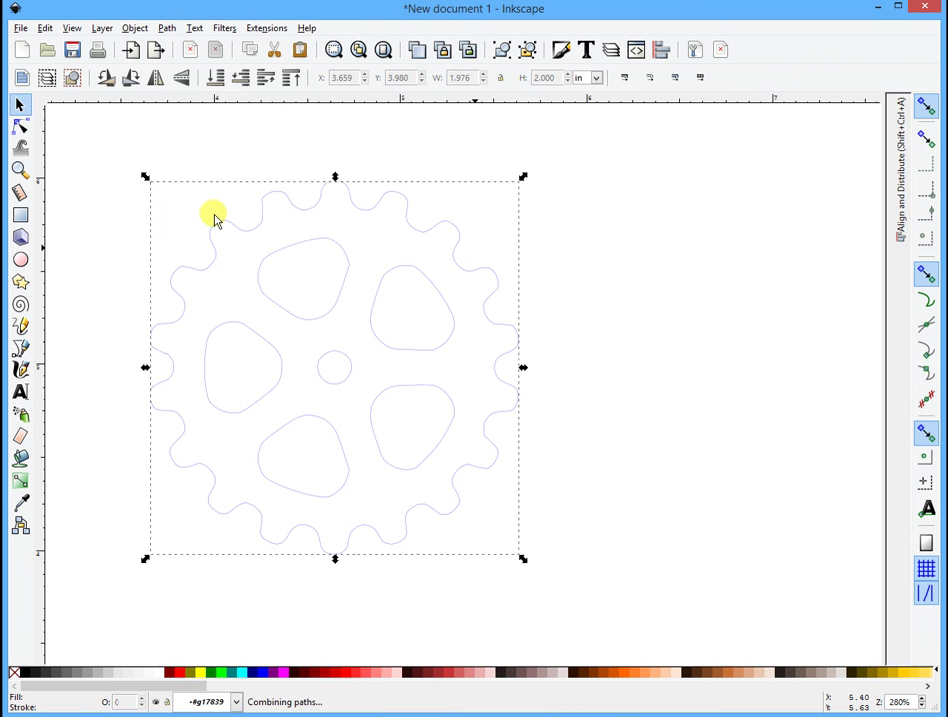
# Convert the gear's stroke to outline shapes and break it into 14 separate paths.
pyautogui.click(166, 29)
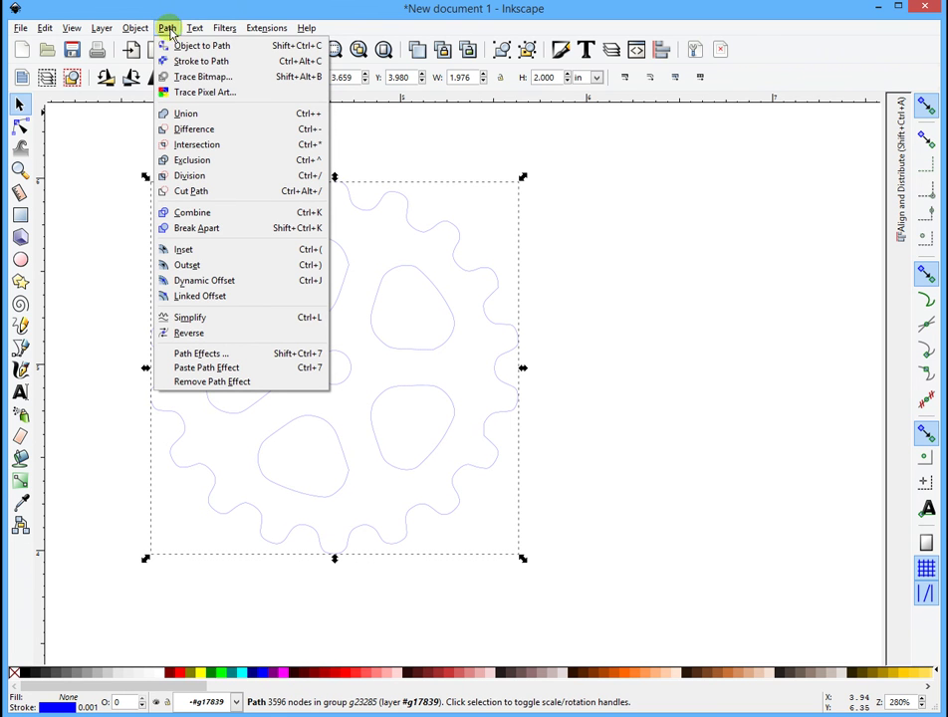
pyautogui.click(192, 63)
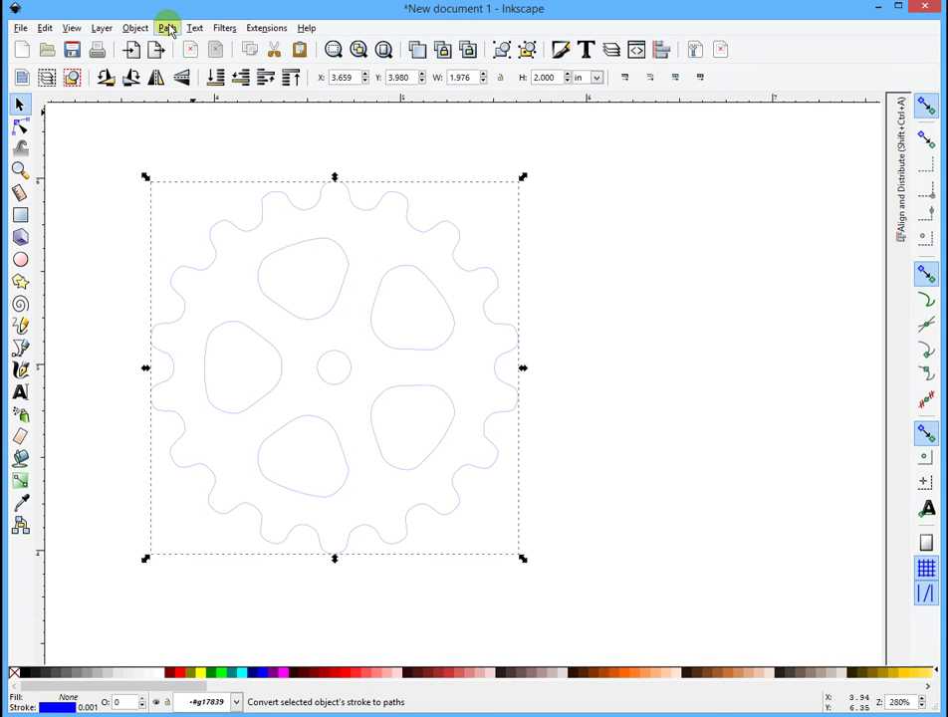
pyautogui.click(167, 29)
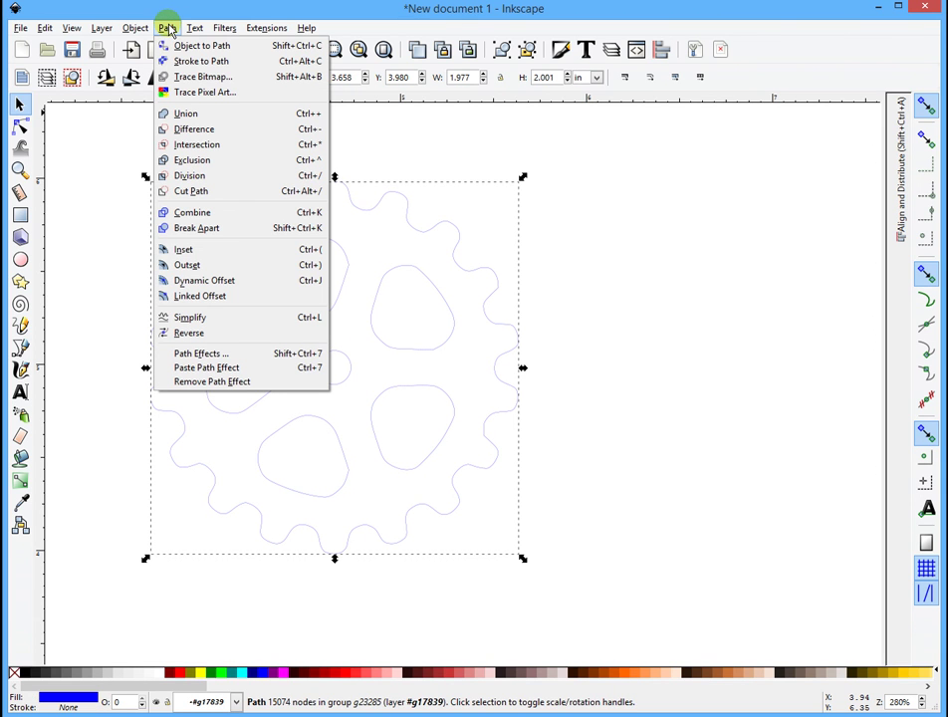
pyautogui.click(192, 228)
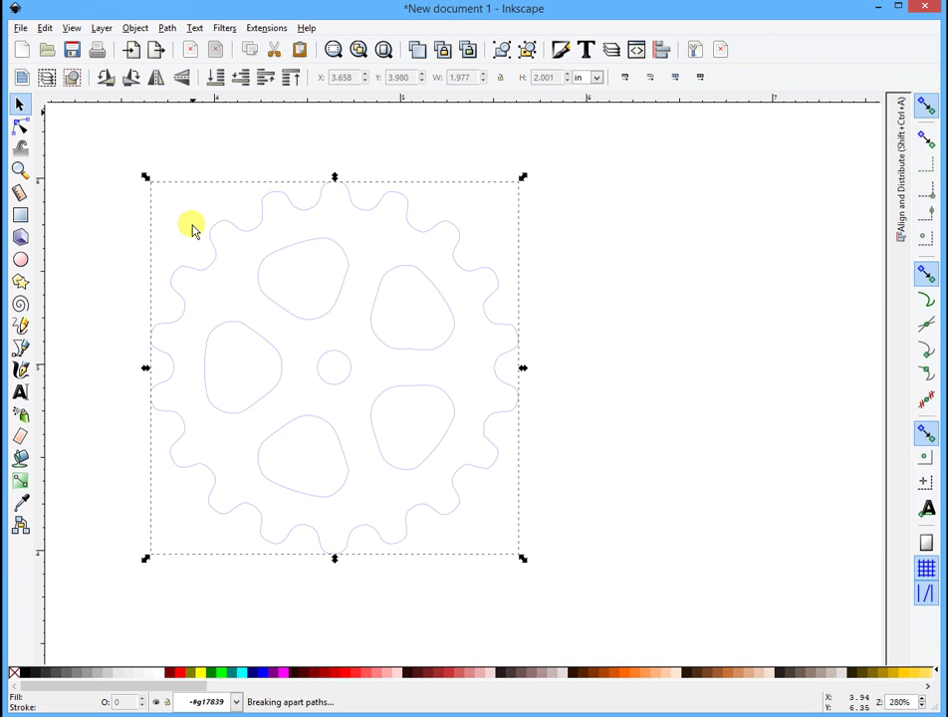
# Remove the fill from the gear paths and give them a black stroke.
pyautogui.click(14, 675)
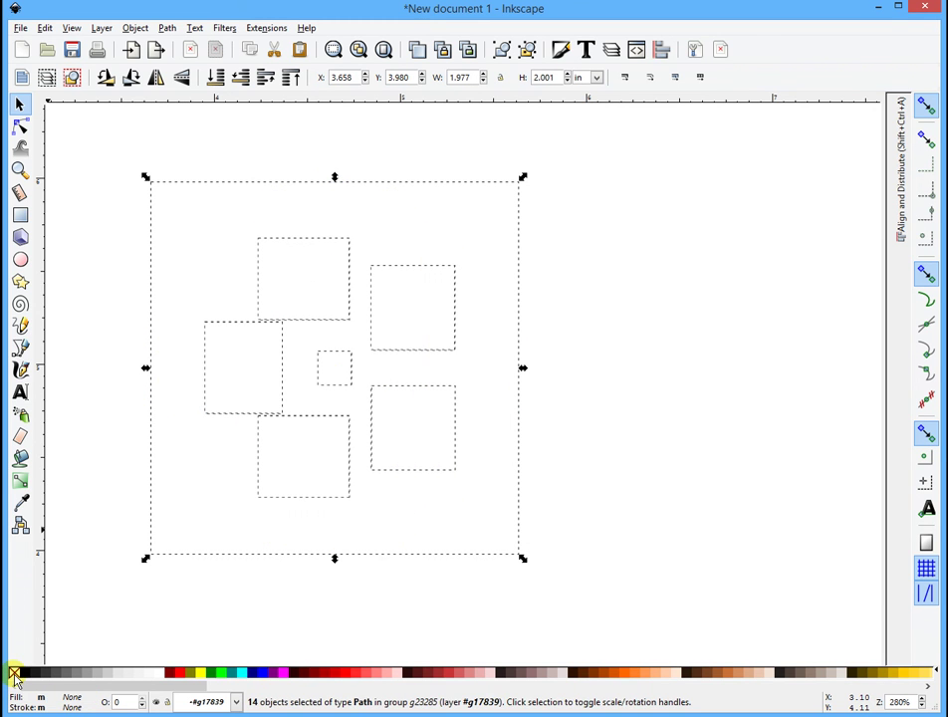
pyautogui.press('shift')
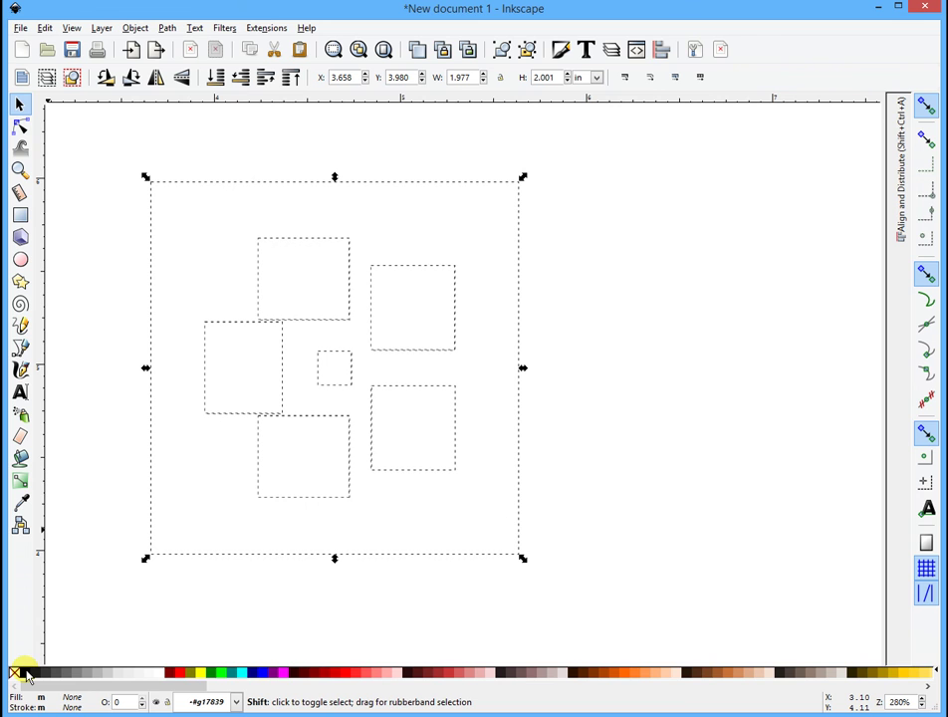
pyautogui.keyDown('shift'); pyautogui.click(25, 675); pyautogui.keyUp('shift')
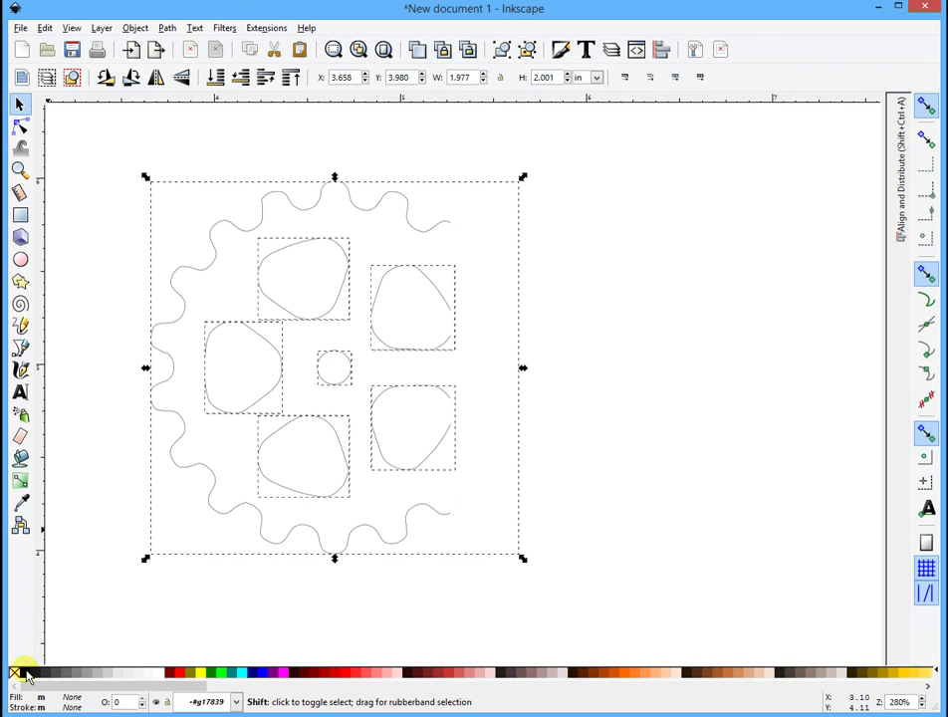
# Enter the gear group and delete the duplicate upper-right and upper-left hole outlines.
pyautogui.click(856, 261)
pyautogui.click(409, 356)
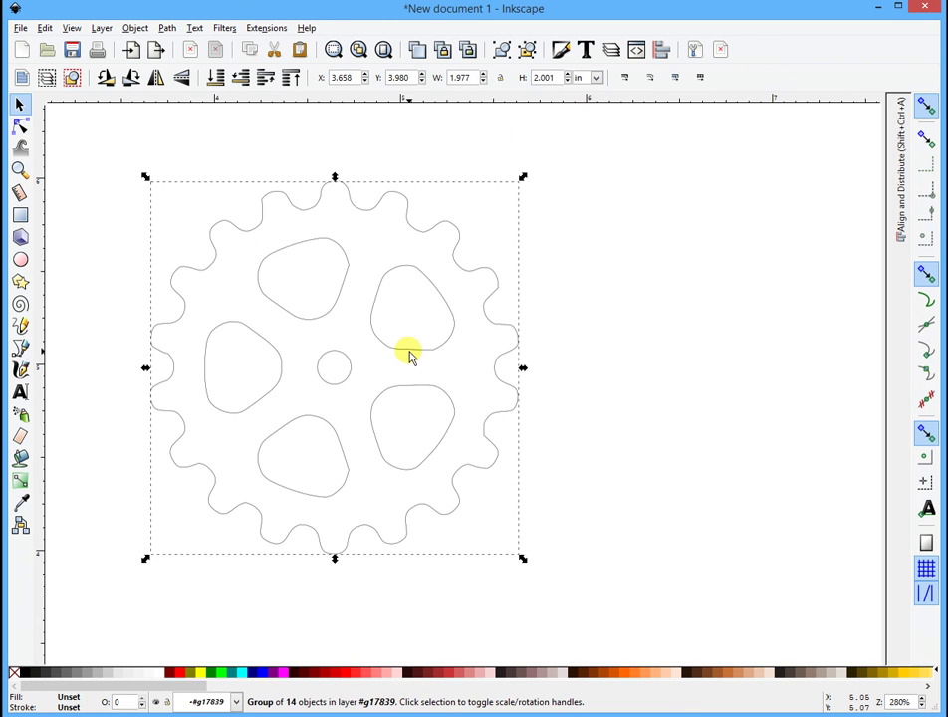
pyautogui.doubleClick(410, 356)
pyautogui.click(410, 356)
pyautogui.press('Escape')
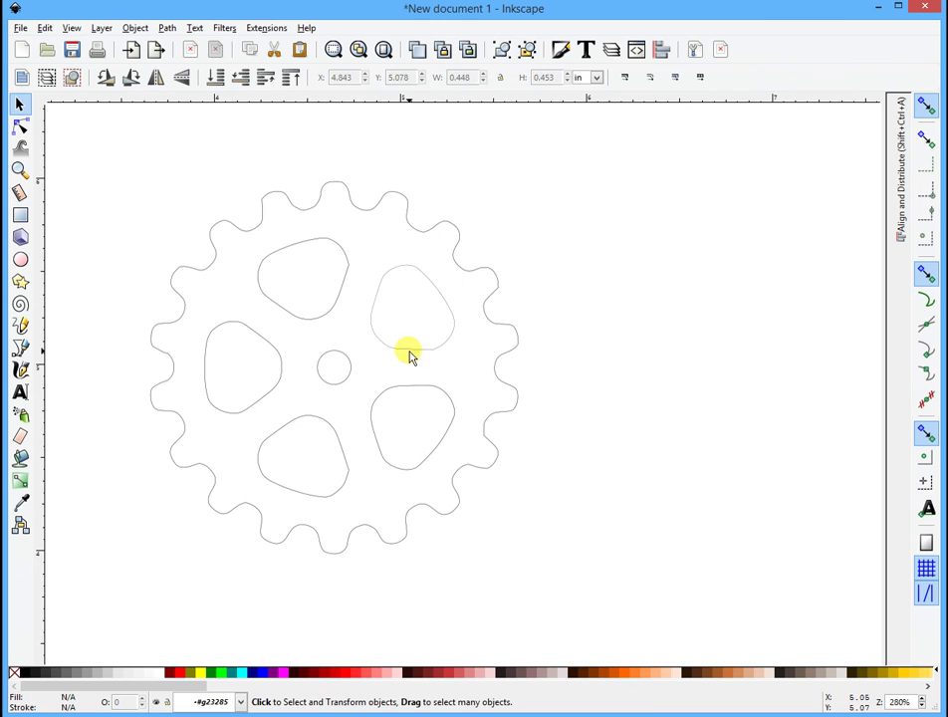
pyautogui.click(322, 318)
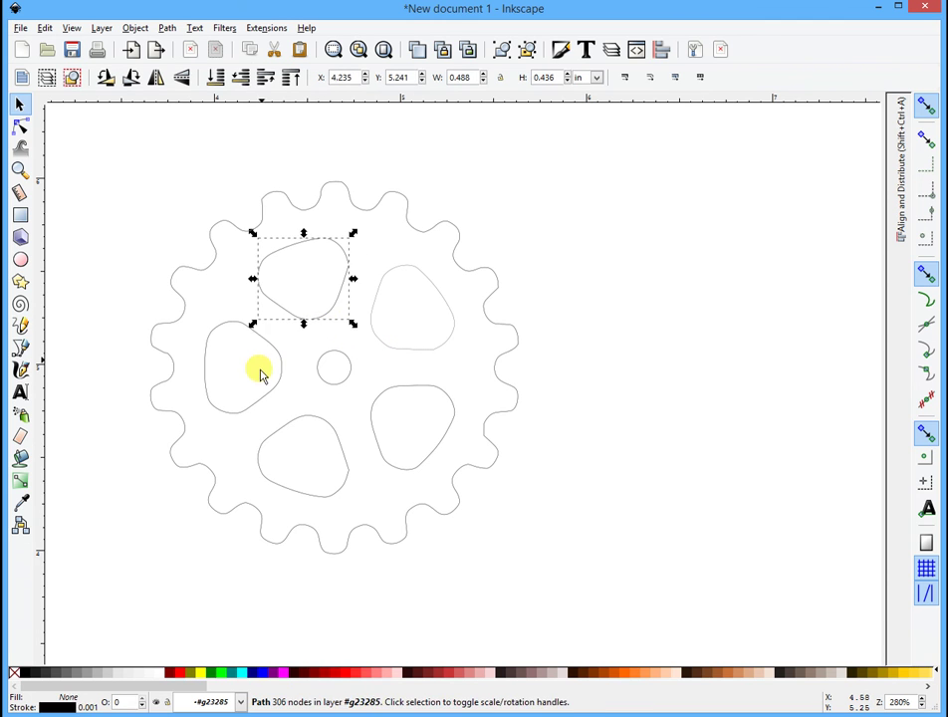
pyautogui.press('Escape')
# Delete the duplicate lower-left, lower-right and centre-circle outlines.
pyautogui.click(343, 450)
pyautogui.press('Escape')
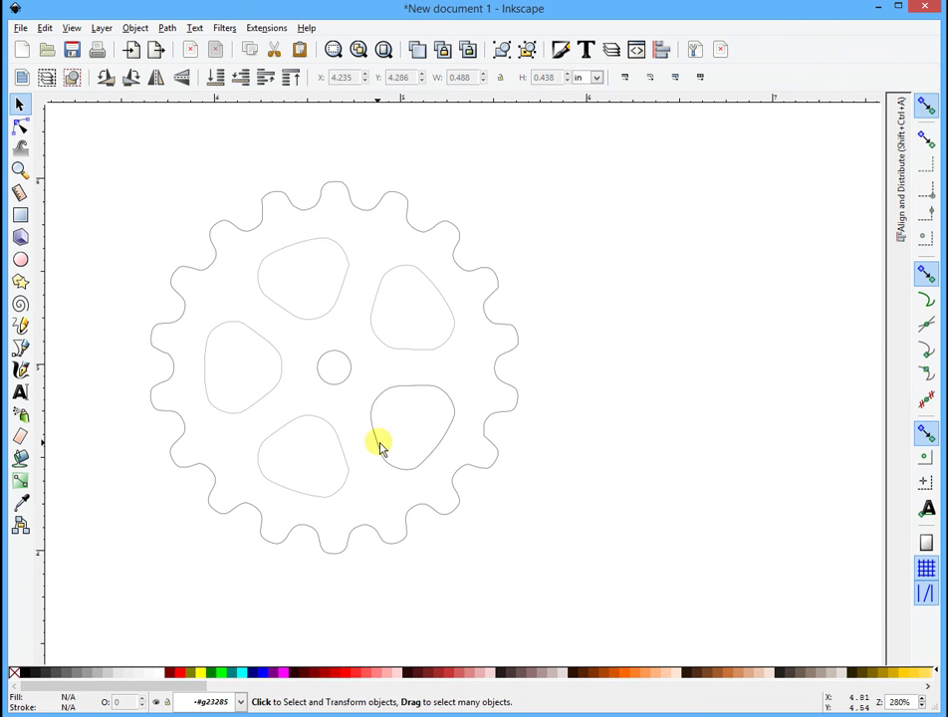
pyautogui.click(374, 438)
pyautogui.press('Escape')
pyautogui.click(338, 383)
pyautogui.press('Escape')
pyautogui.click(493, 453)
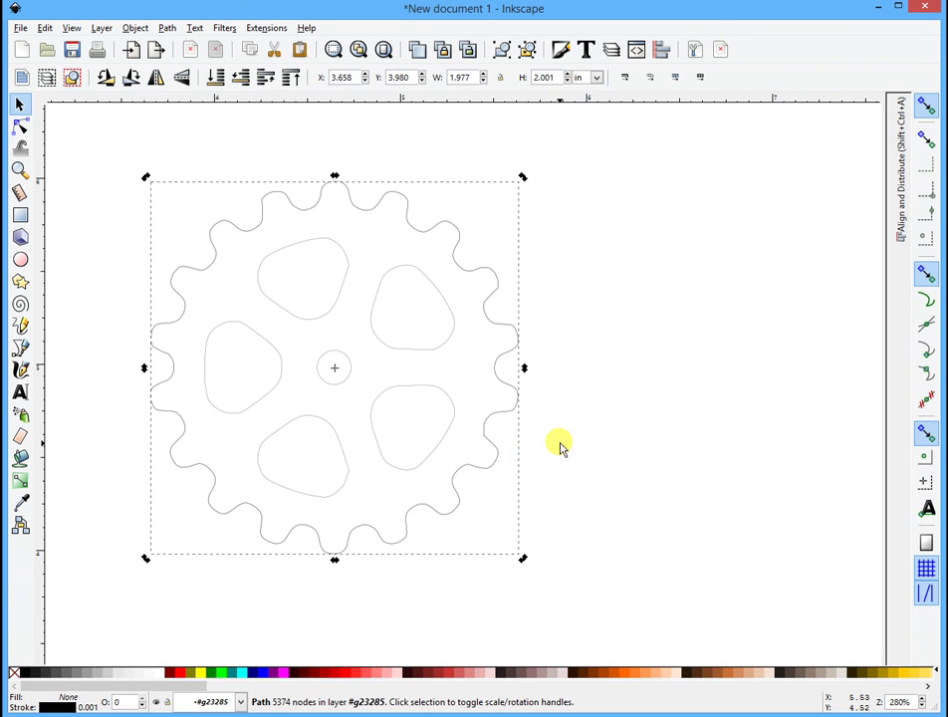
# Delete the duplicate outer gear outline and confirm seven paths remain.
pyautogui.press('Escape')
pyautogui.moveTo(55, 126); pyautogui.dragTo(665, 618)
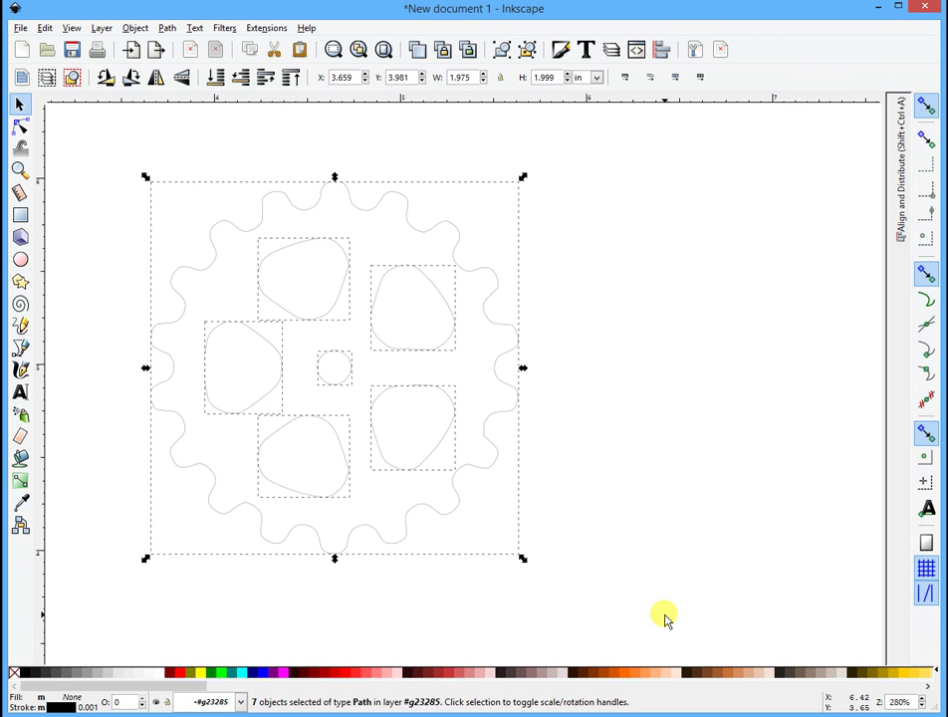
pyautogui.press('ctrl')
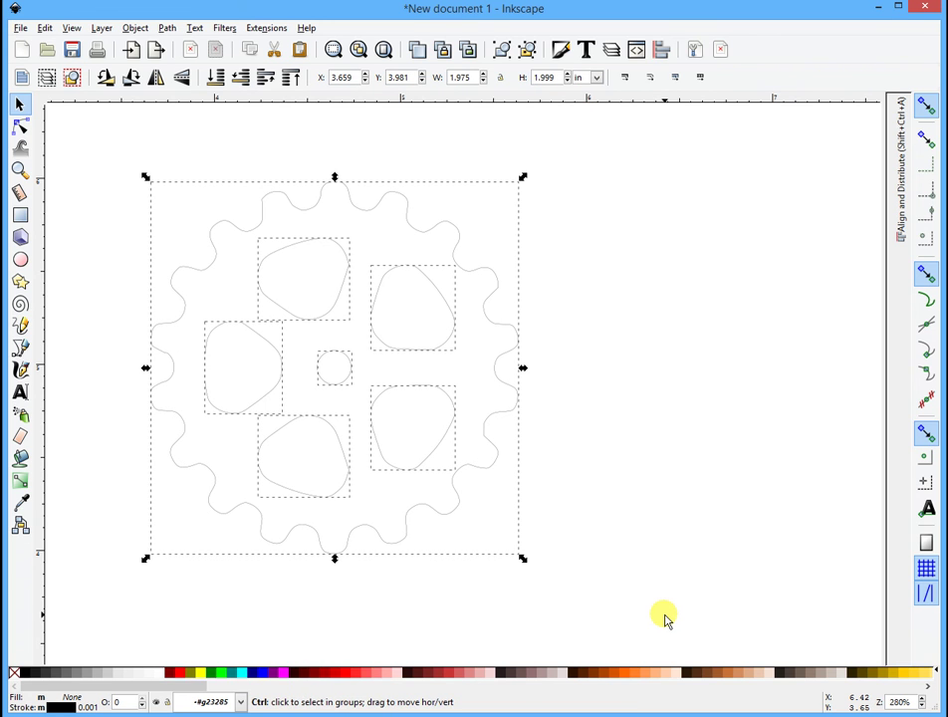
pyautogui.press('Escape')
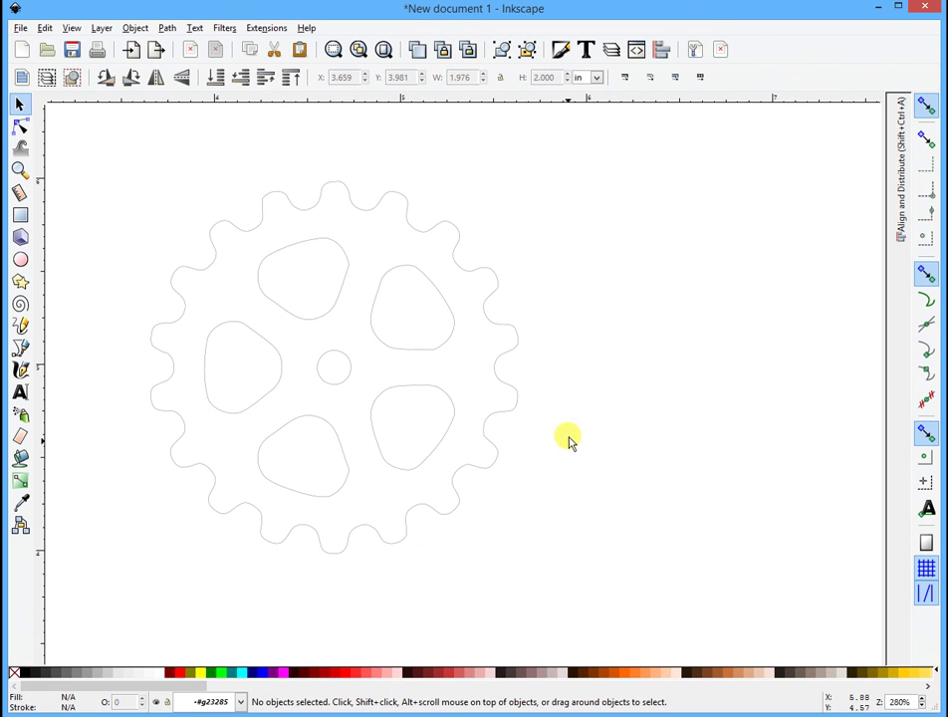
# Inspect the outer path and lower-right hole nodes, undoing a test node move.
pyautogui.doubleClick(497, 417)
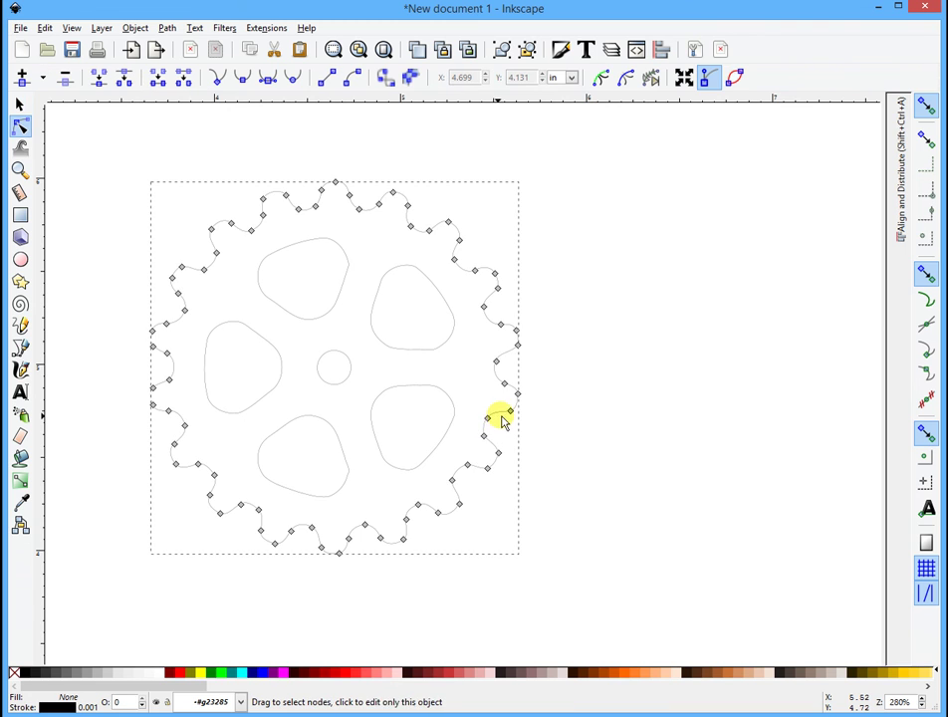
pyautogui.click(448, 430)
pyautogui.moveTo(417, 385); pyautogui.dragTo(492, 335)
pyautogui.hotkey('ctrl', 'z')
pyautogui.click(528, 396)
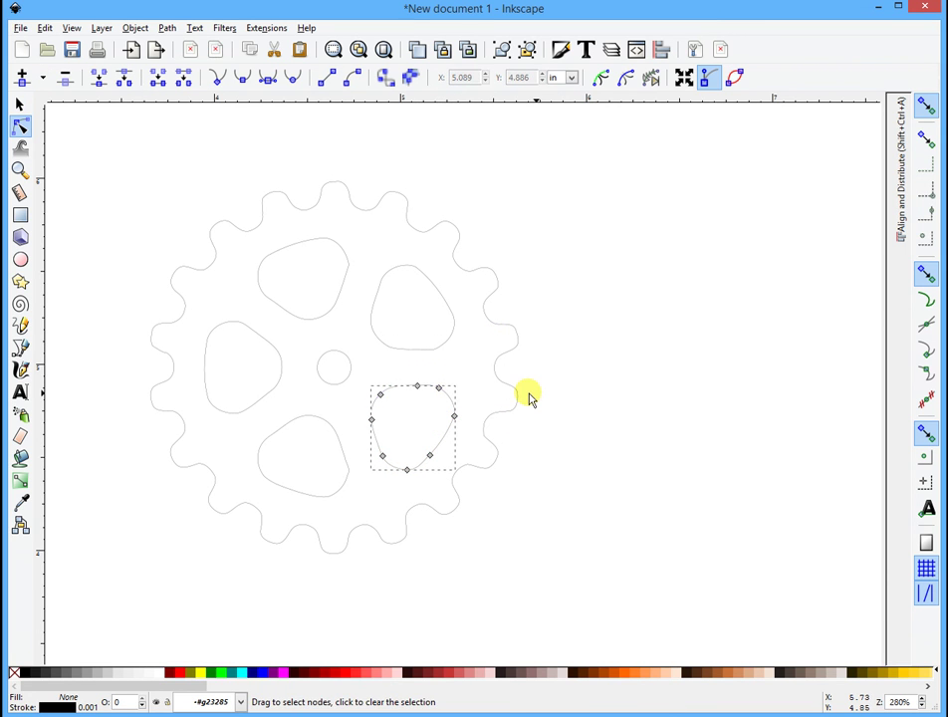
pyautogui.click(529, 397)
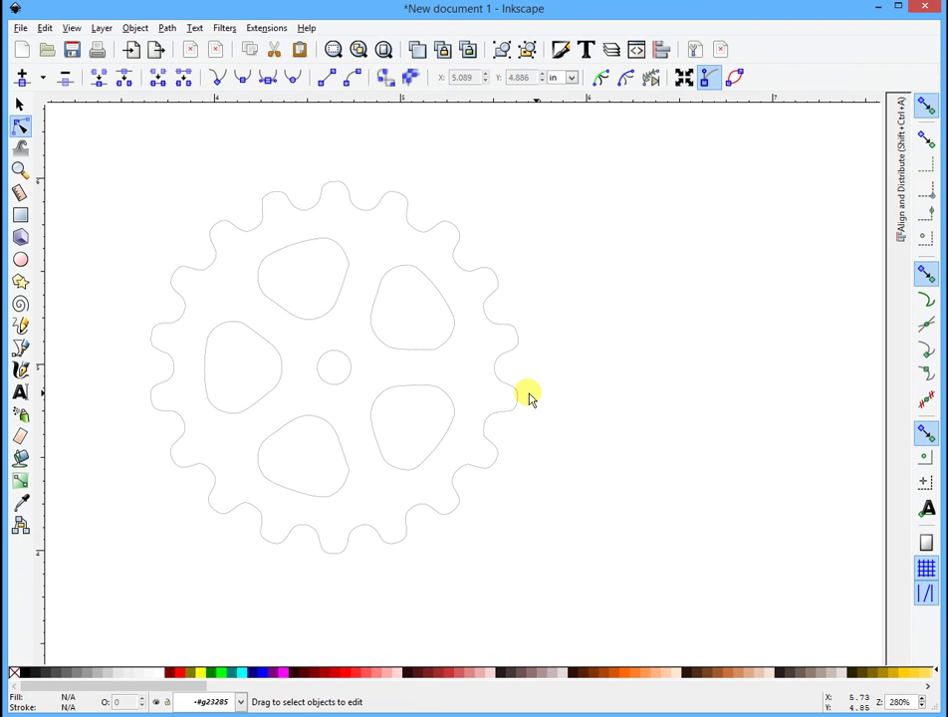